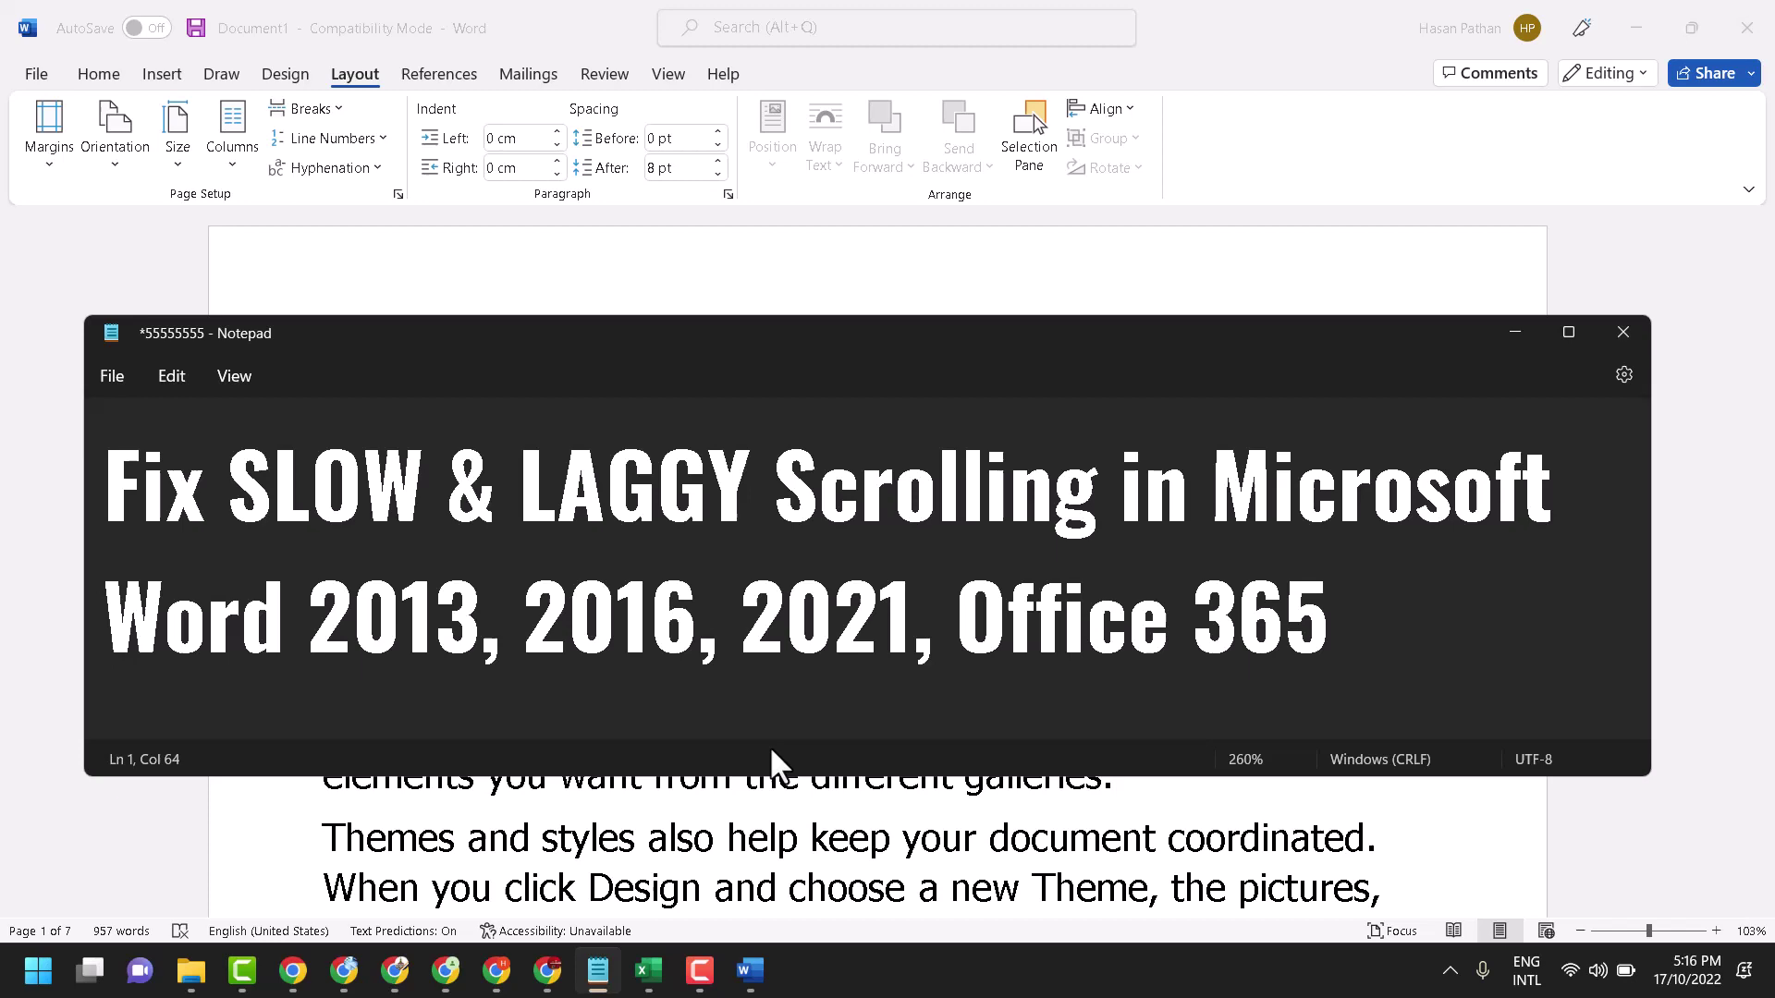
Bring the Word document forward and open Word Options from the File backstage
{"action": "left_click", "coordinate": [1616, 234]}
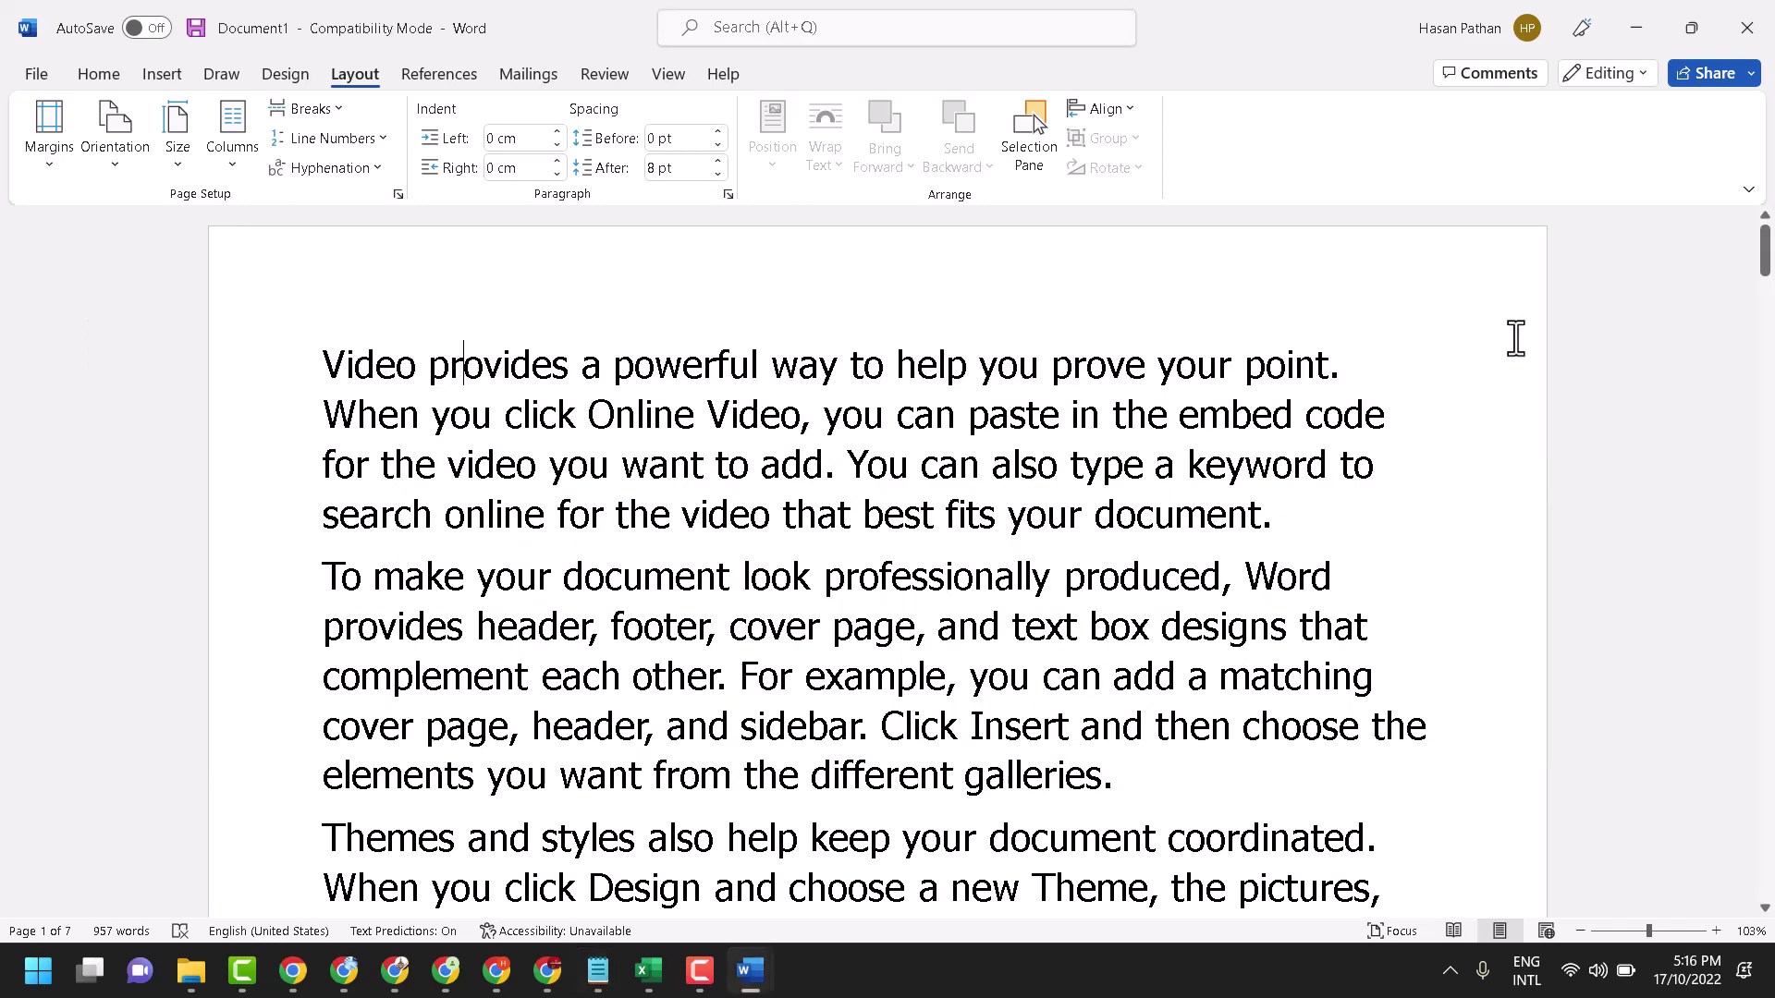
{"action": "left_click", "coordinate": [36, 74]}
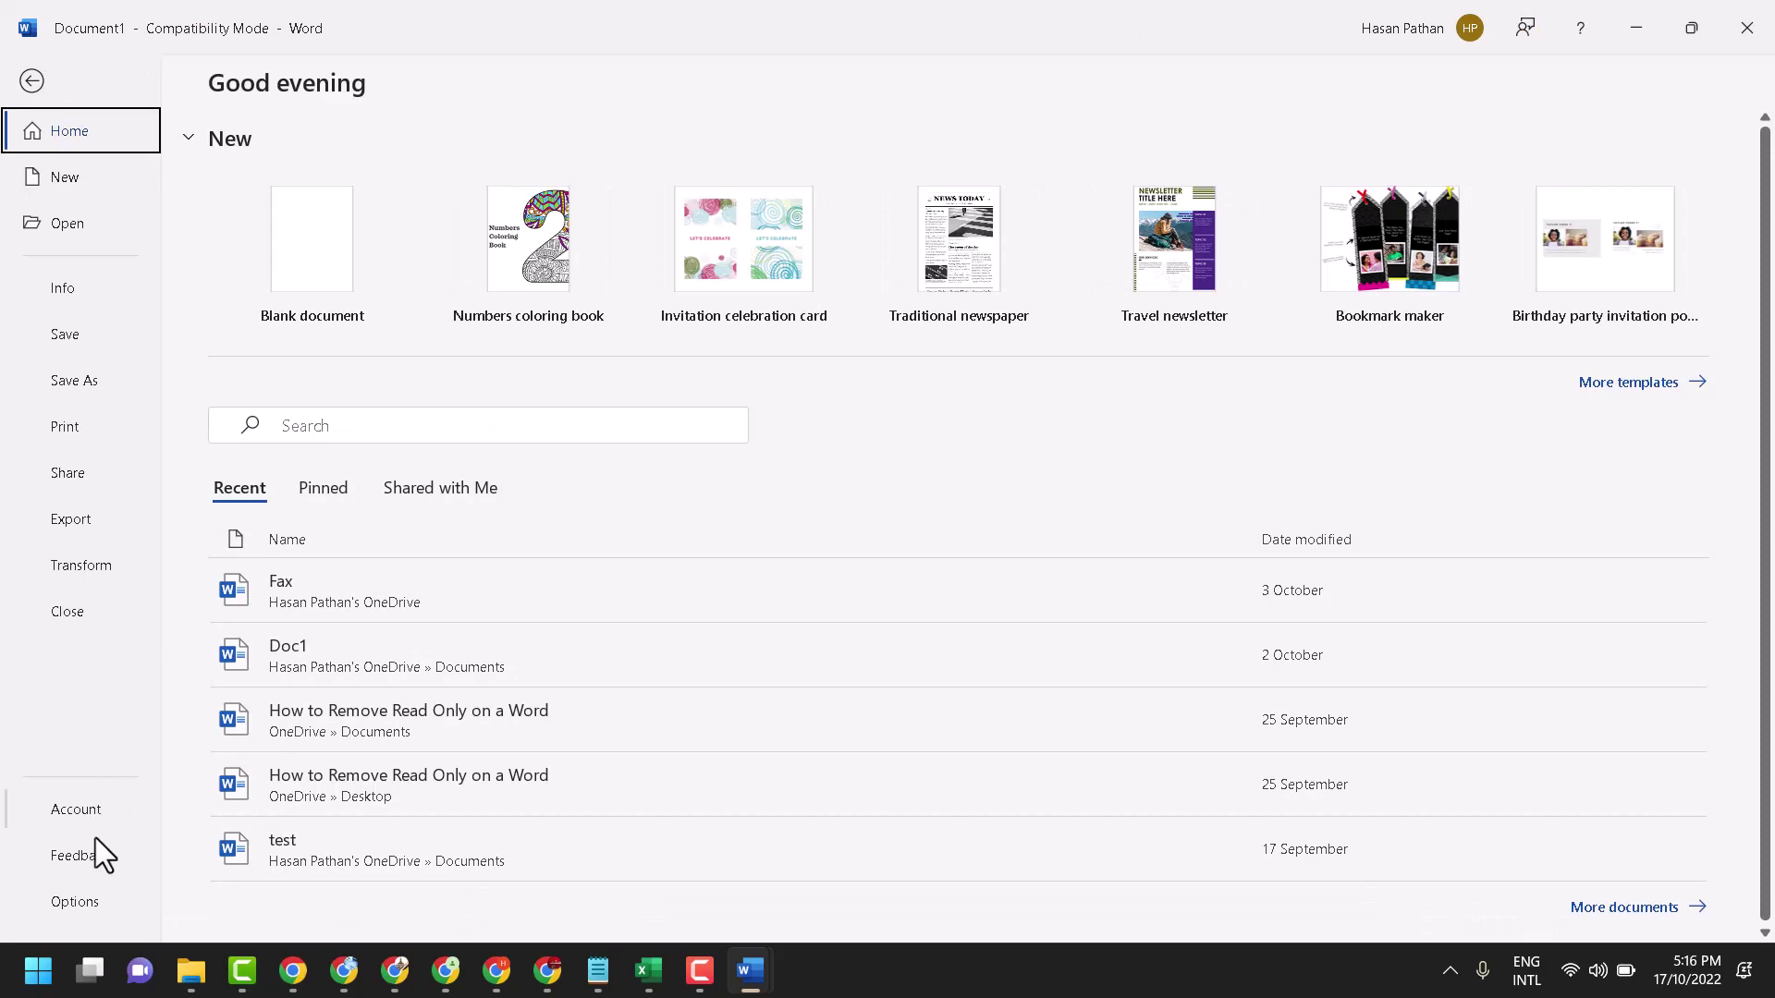
{"action": "left_click", "coordinate": [75, 901]}
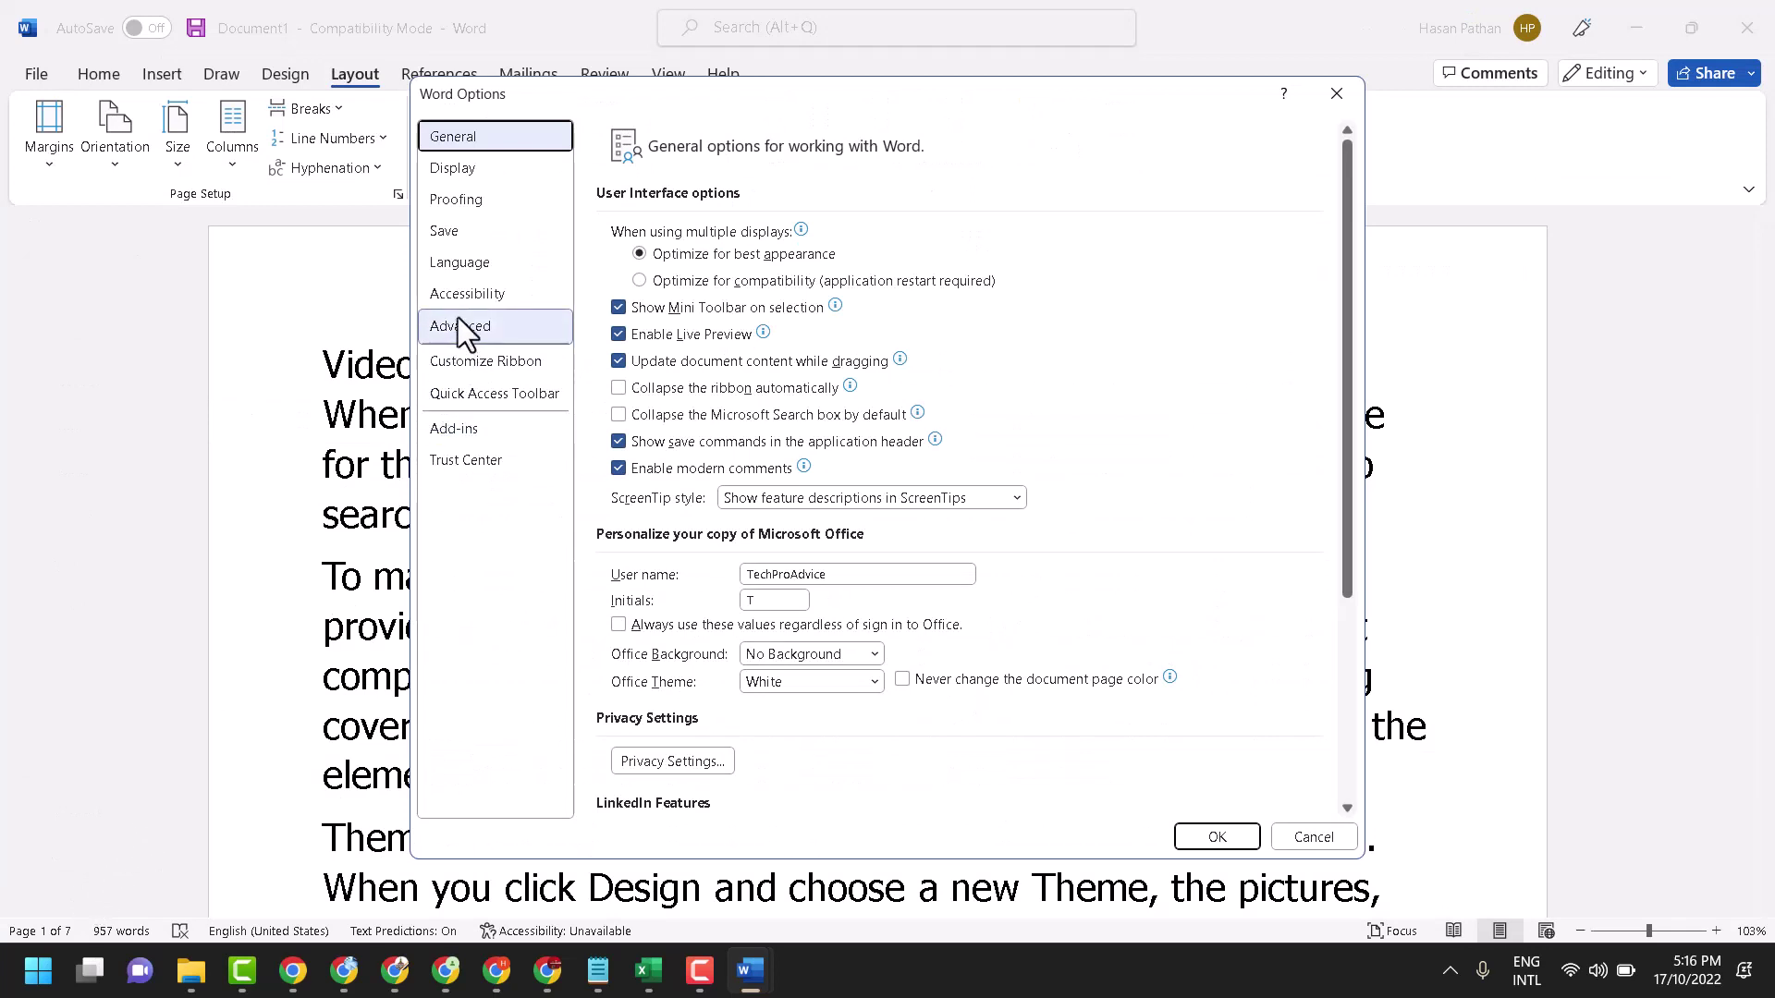
Check the vertical ruler option under Advanced display settings, then close Word Options unsaved
{"action": "left_click", "coordinate": [487, 332]}
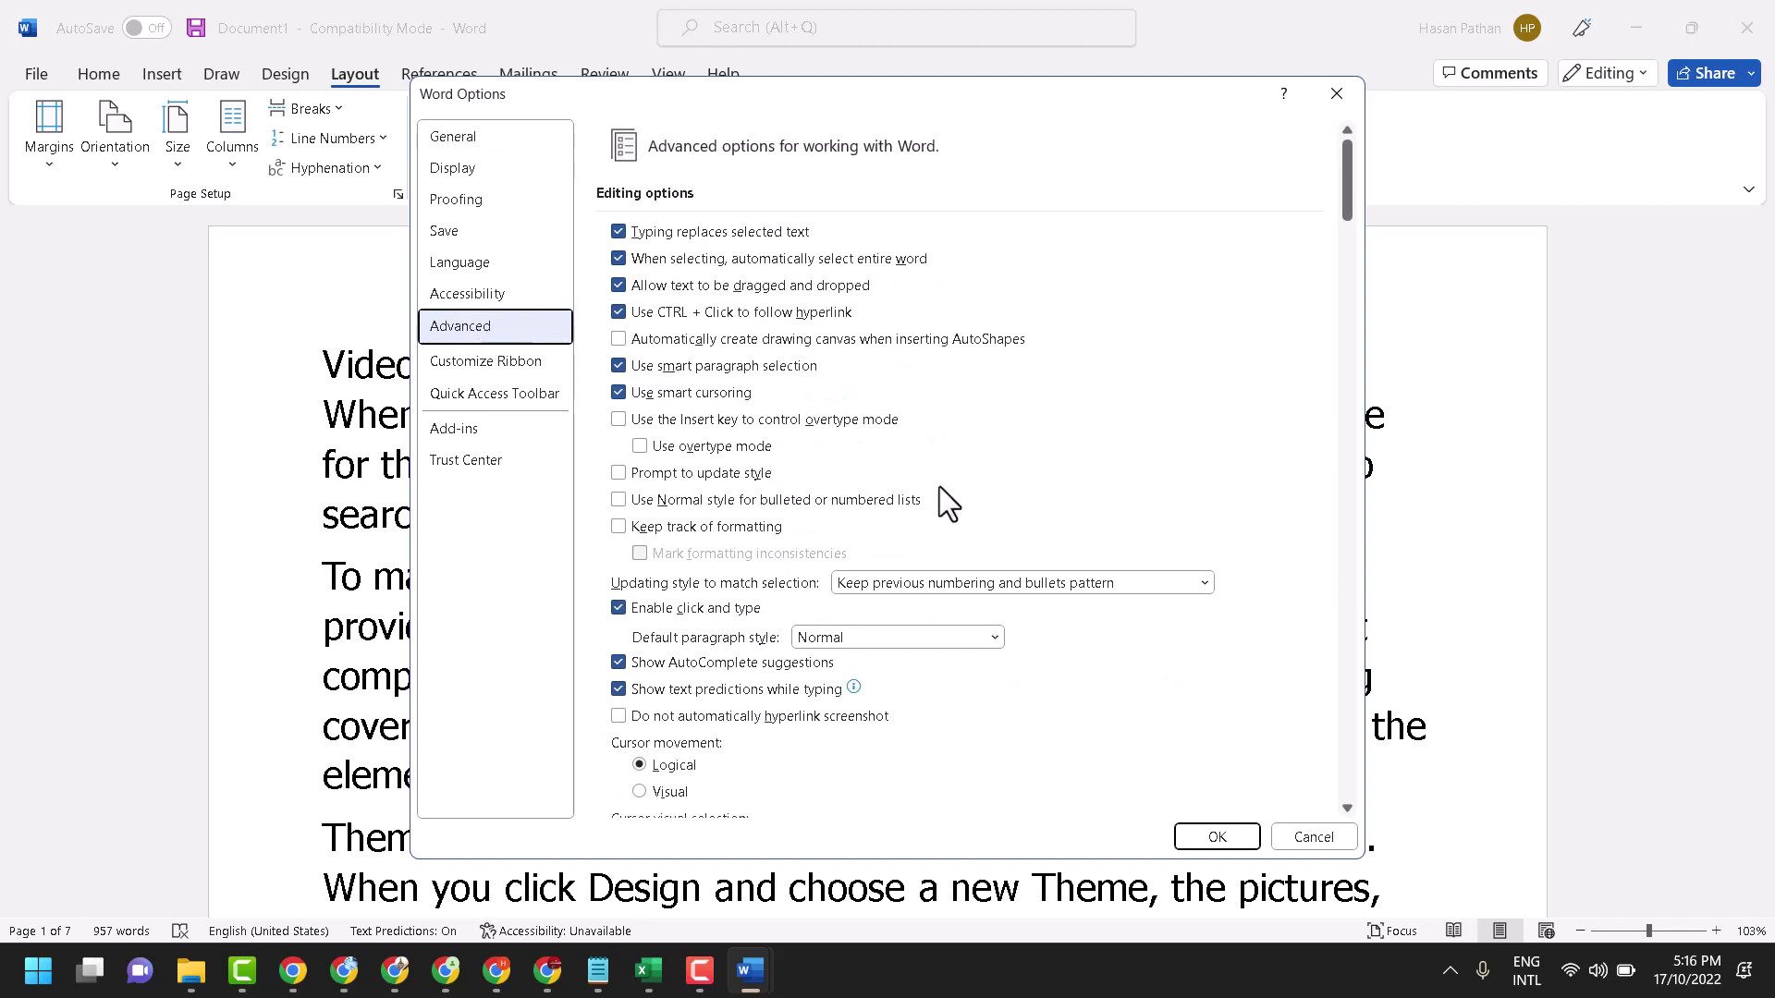
{"action": "scroll", "coordinate": [940, 487], "scroll_direction": "down", "scroll_amount": 3}
{"action": "scroll", "coordinate": [938, 487], "scroll_direction": "down", "scroll_amount": 6}
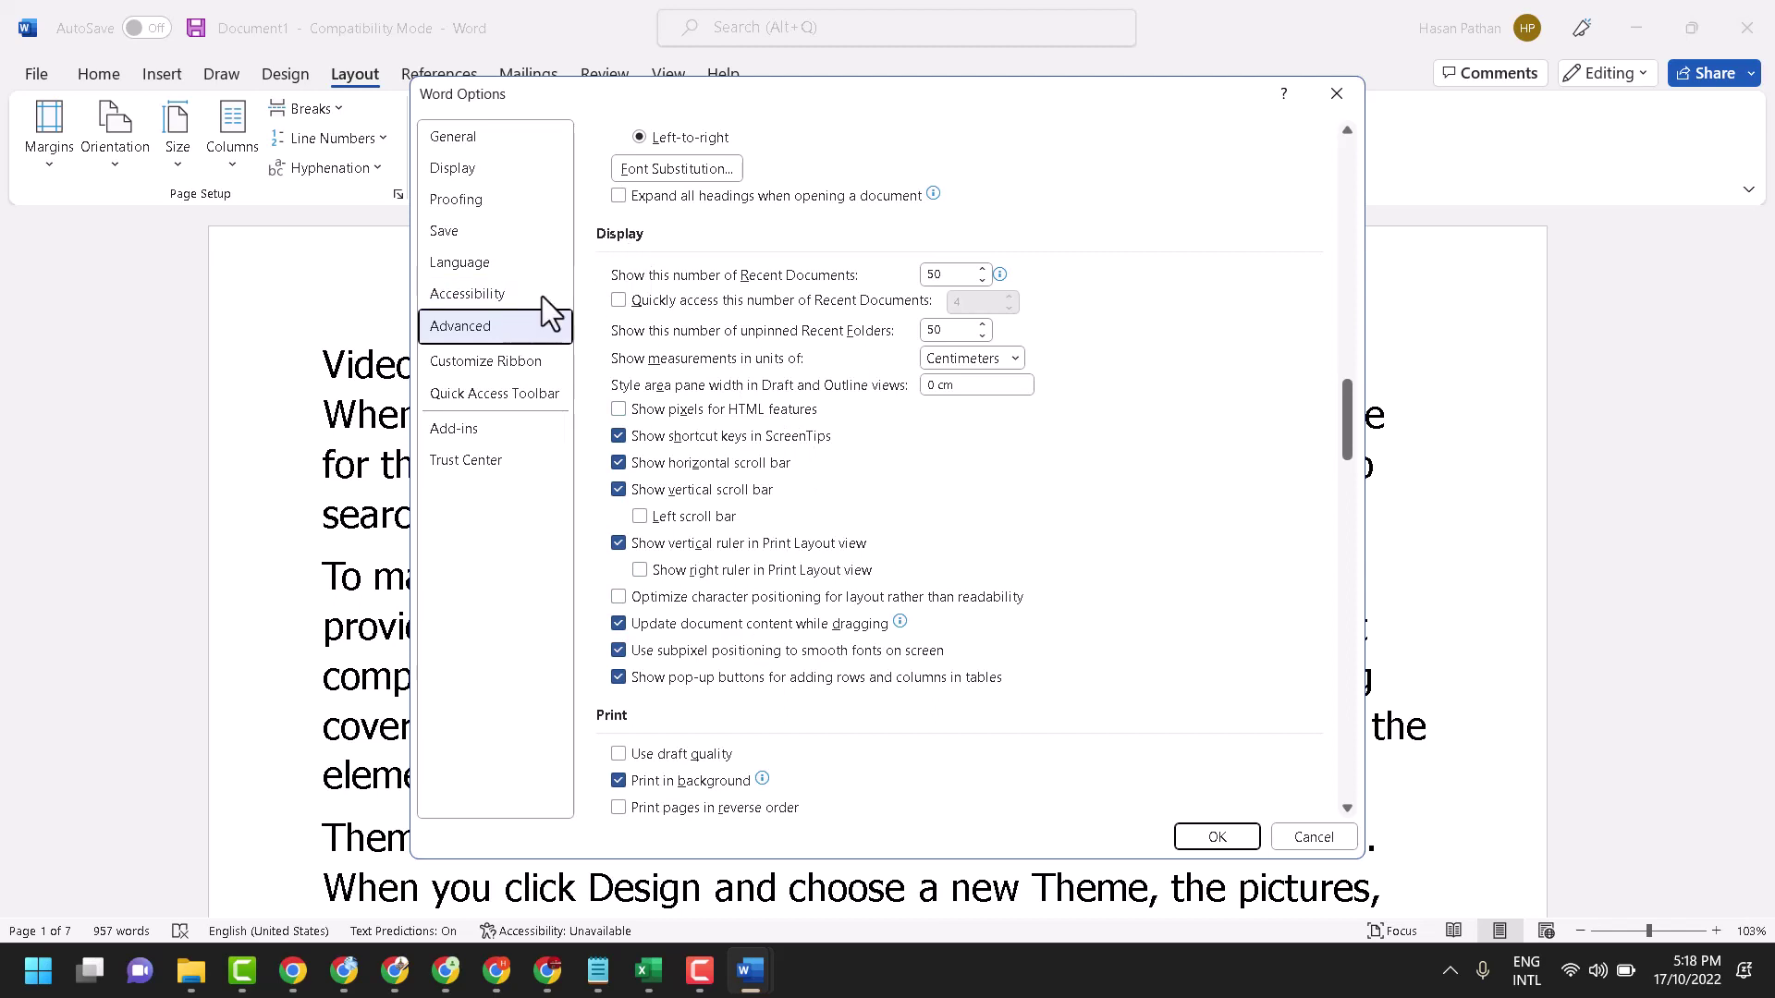
{"action": "left_click", "coordinate": [618, 544]}
{"action": "left_click", "coordinate": [1343, 91]}
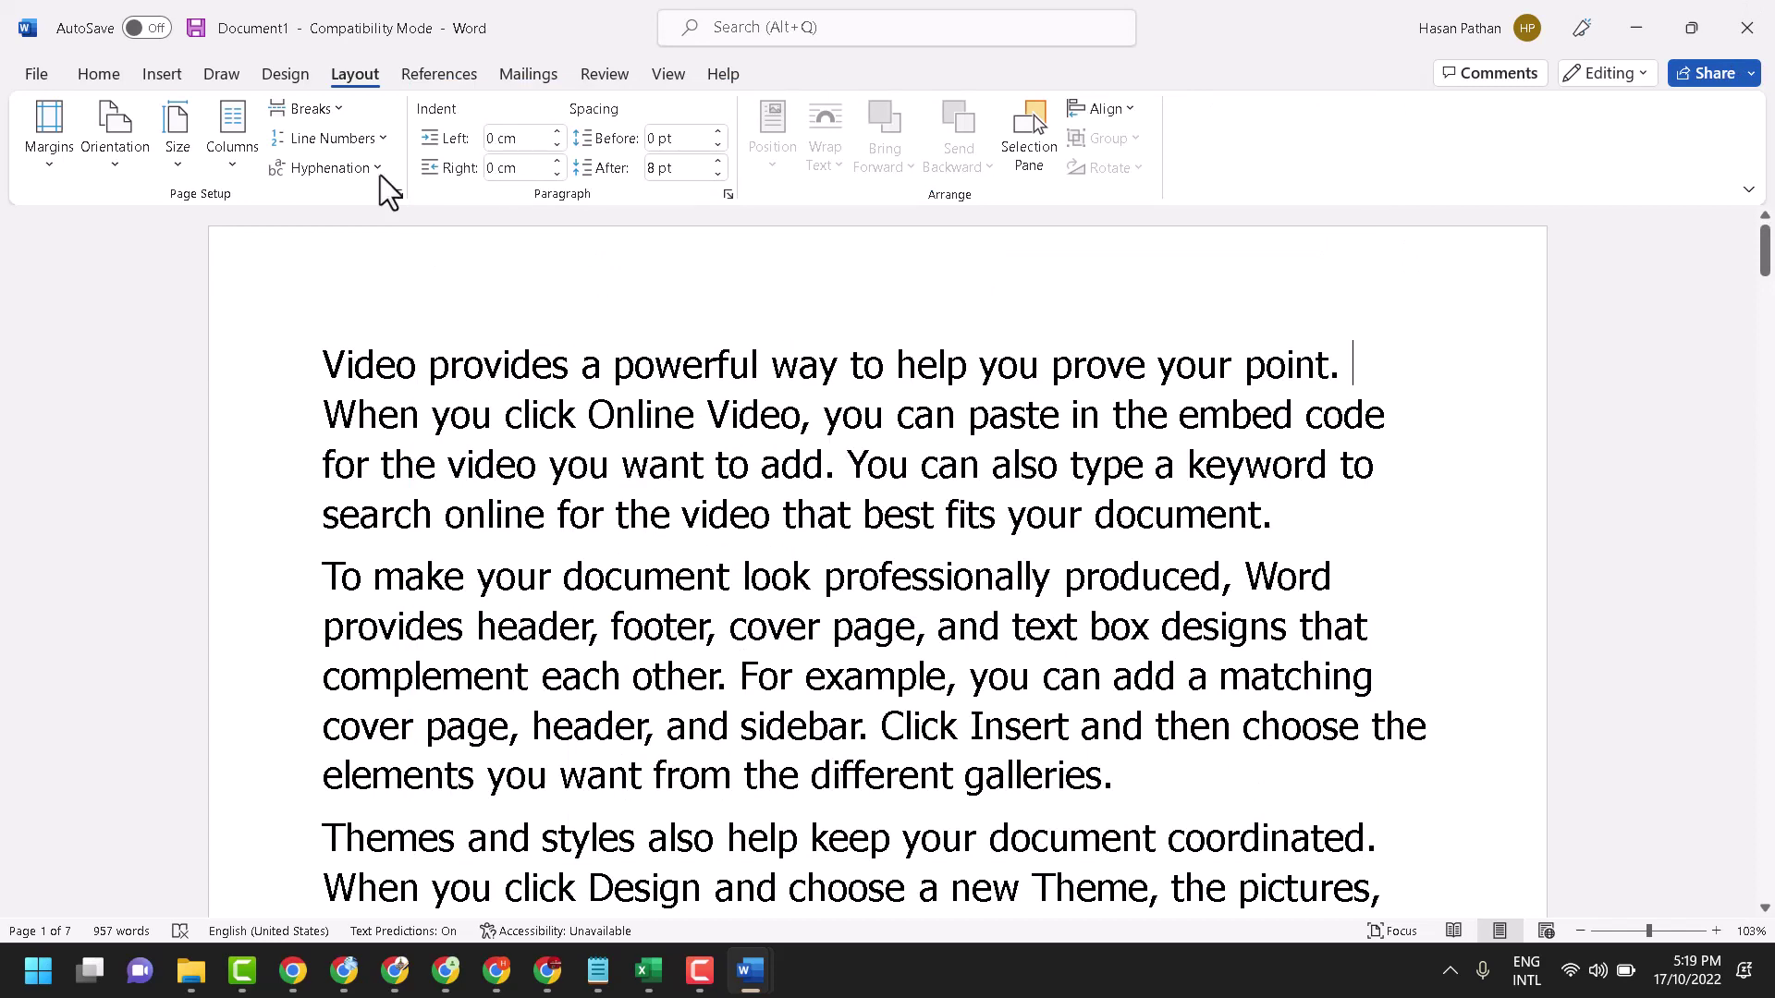
Reopen Word Options from File and switch to the Advanced page
{"action": "left_click", "coordinate": [36, 73]}
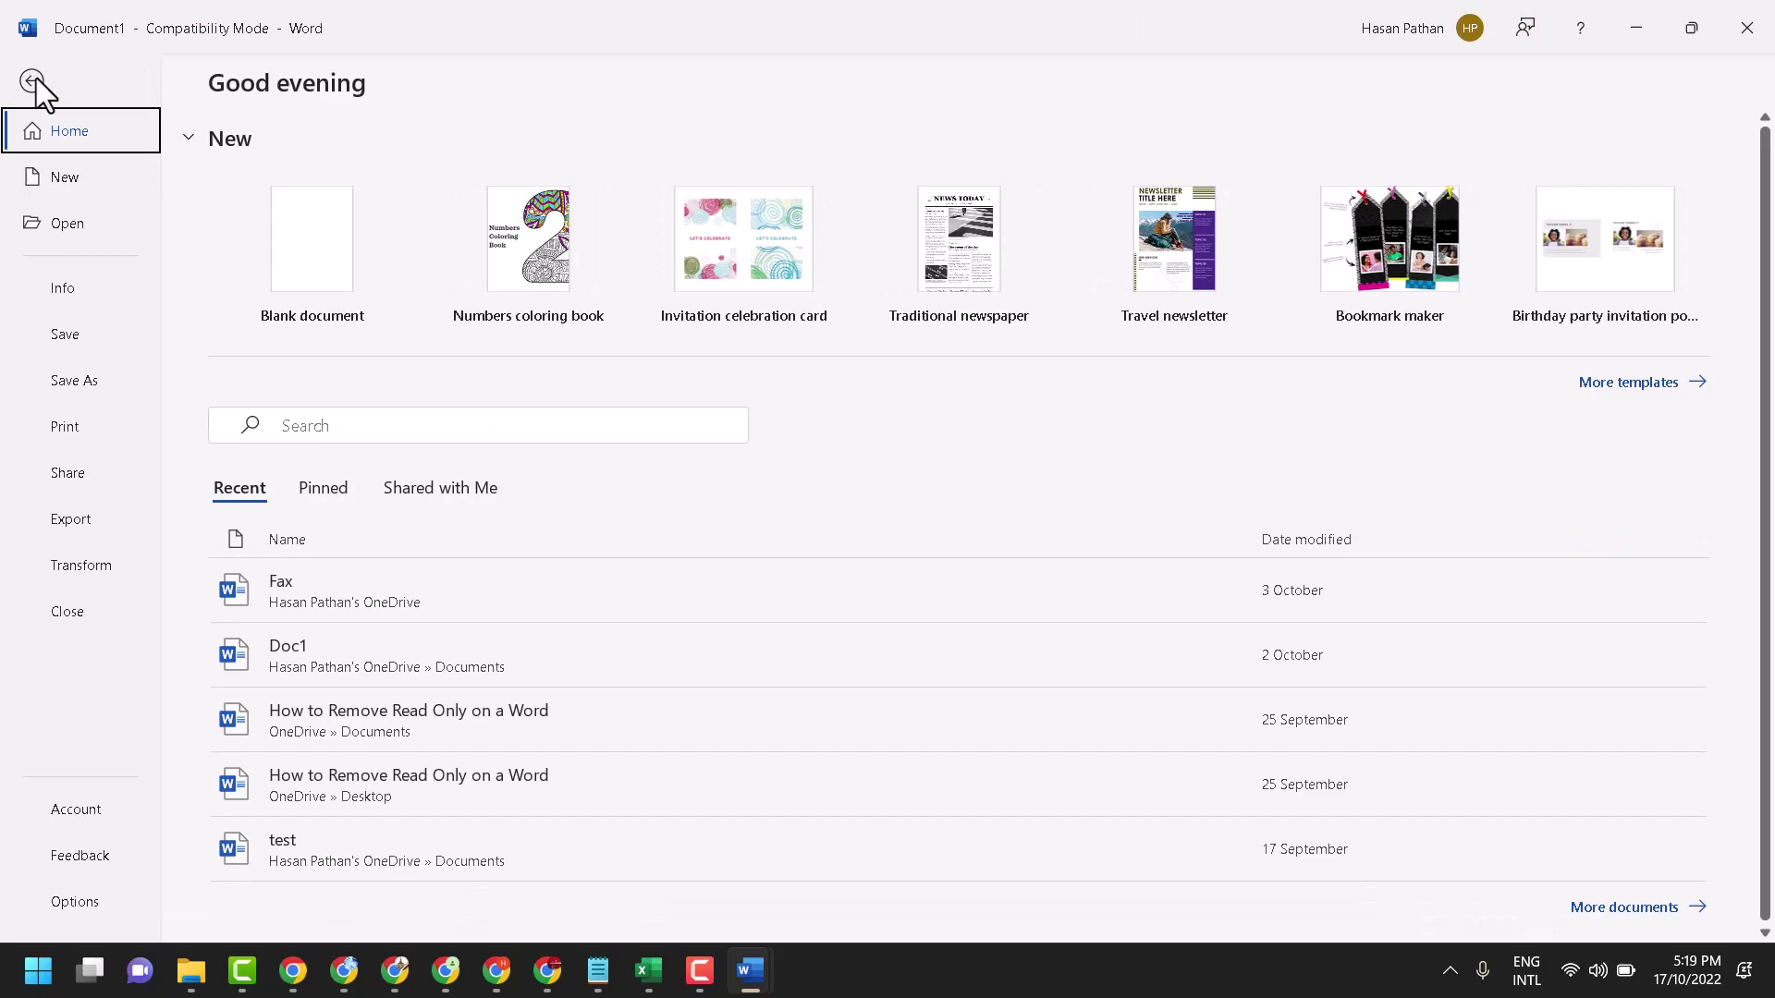
{"action": "left_click", "coordinate": [73, 902]}
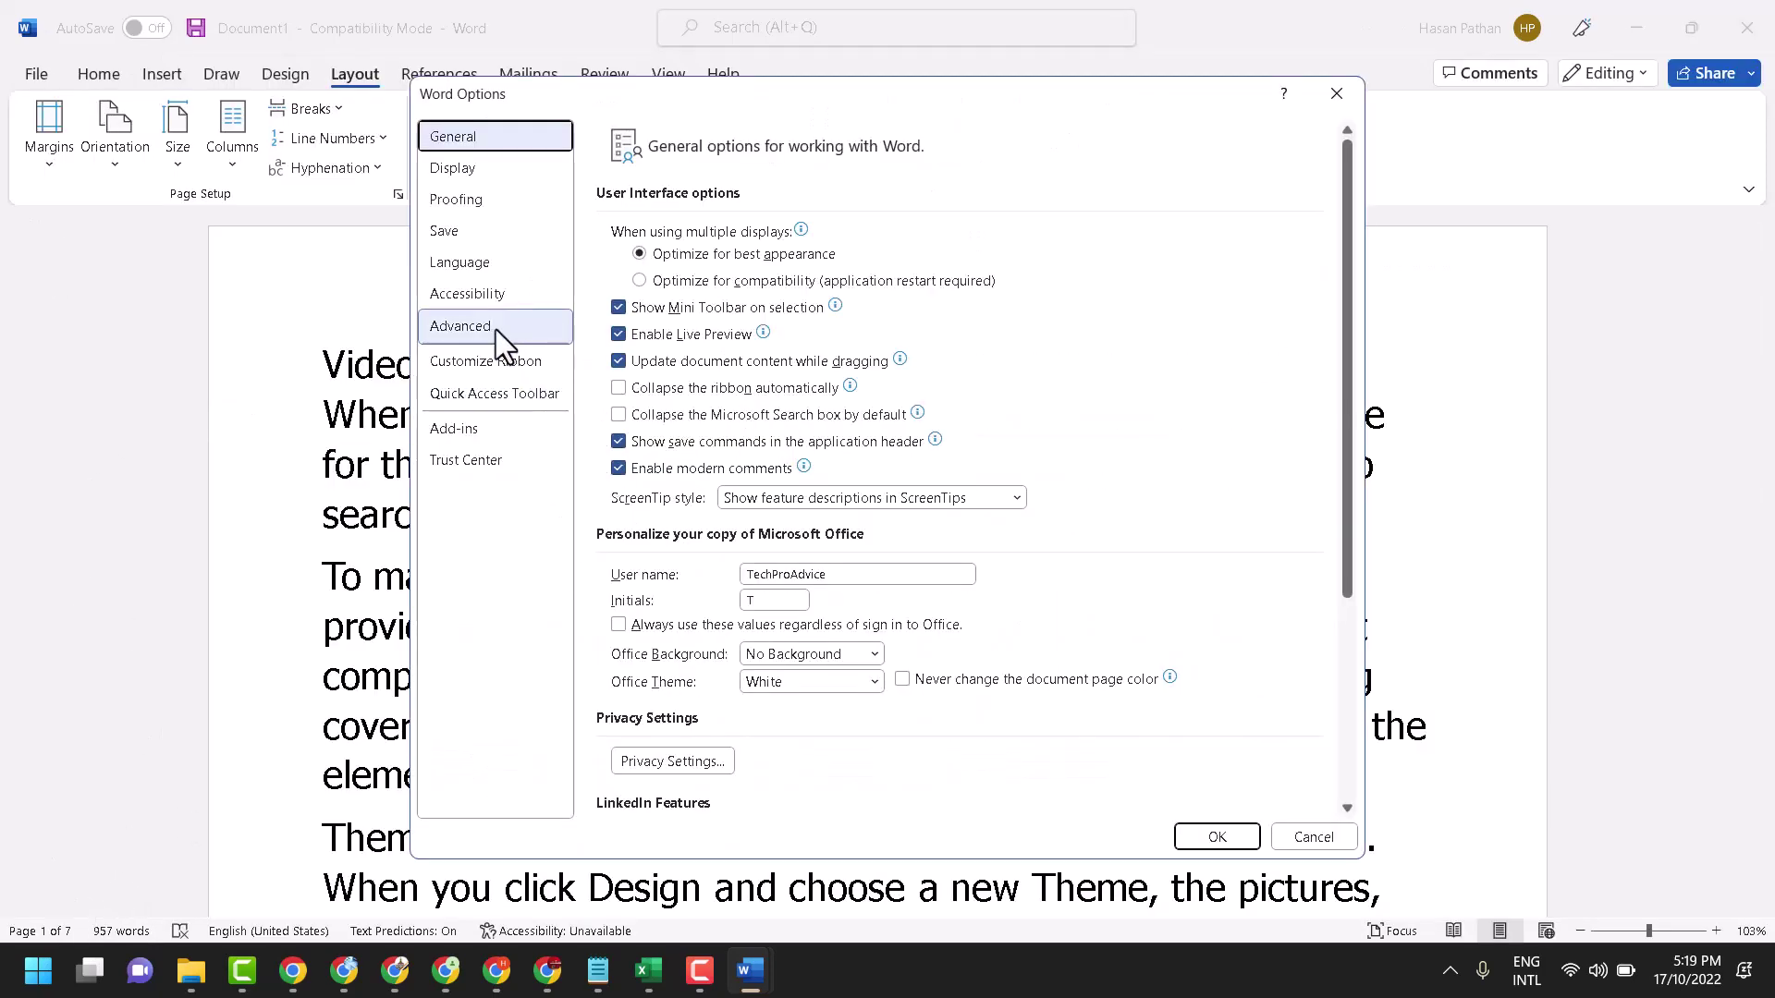
{"action": "left_click", "coordinate": [495, 329]}
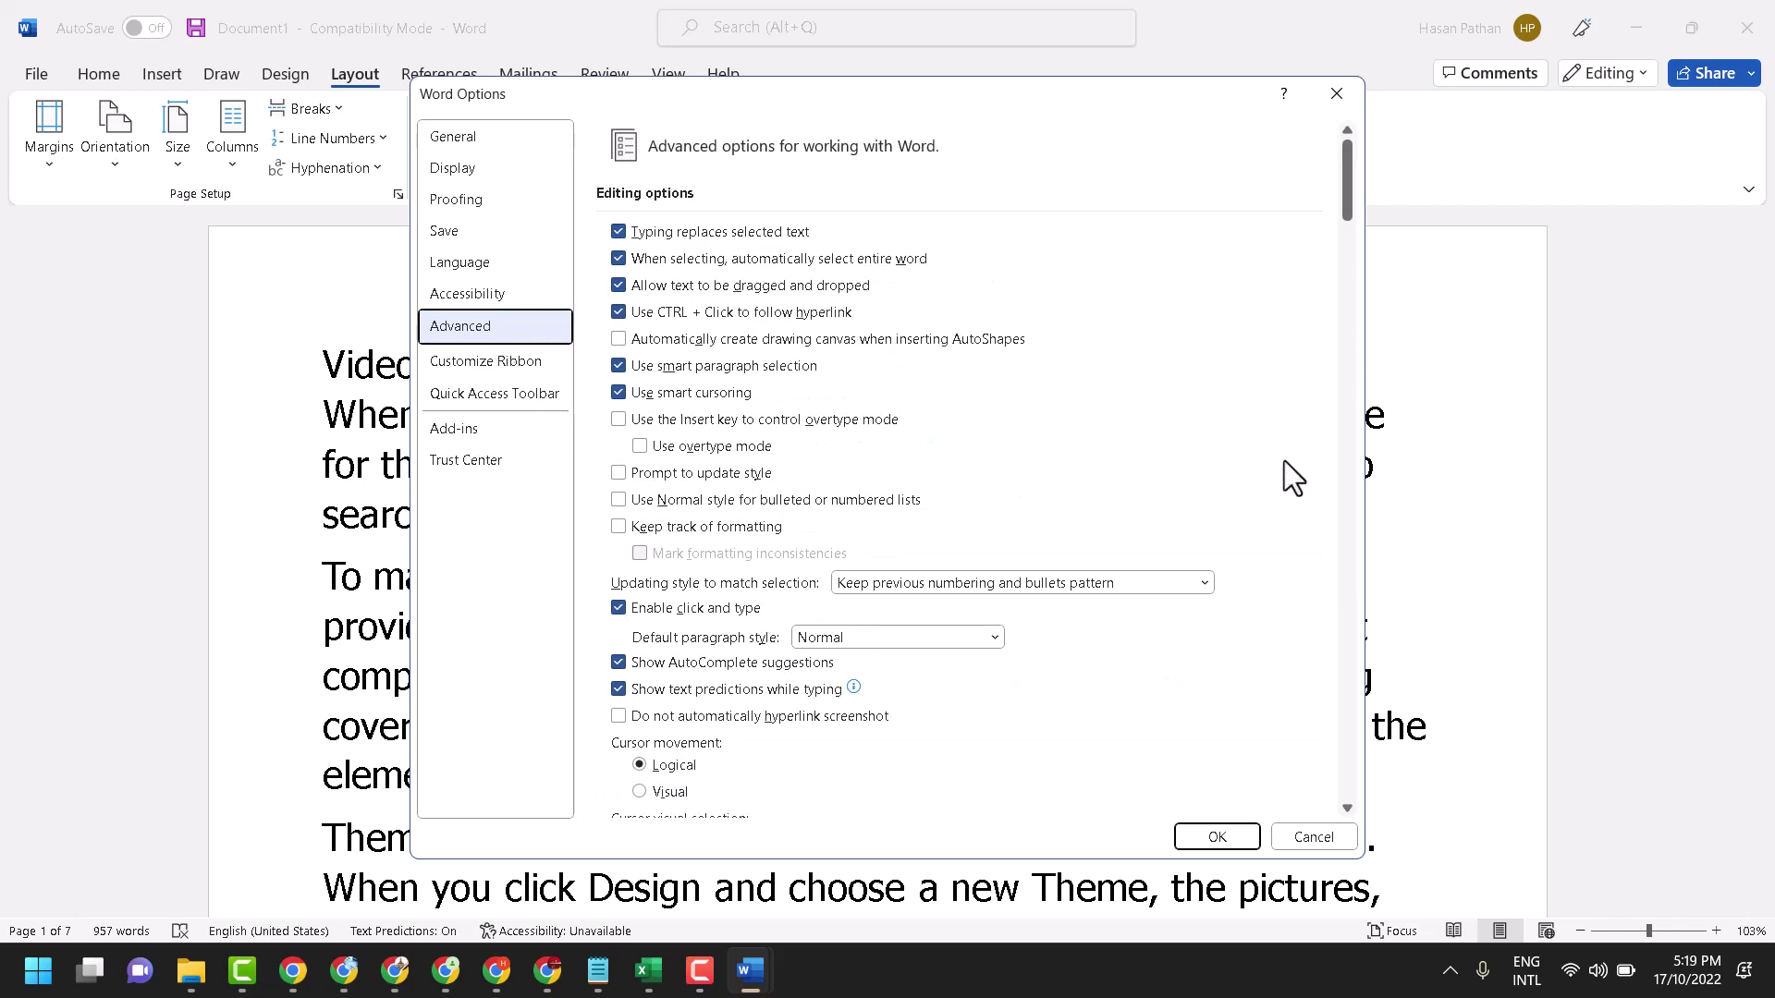
{"action": "scroll", "coordinate": [1284, 461], "scroll_direction": "down", "scroll_amount": 1}
{"action": "scroll", "coordinate": [1238, 634], "scroll_direction": "down", "scroll_amount": 4}
{"action": "scroll", "coordinate": [1239, 634], "scroll_direction": "down", "scroll_amount": 4}
{"action": "scroll", "coordinate": [1238, 634], "scroll_direction": "down", "scroll_amount": 4}
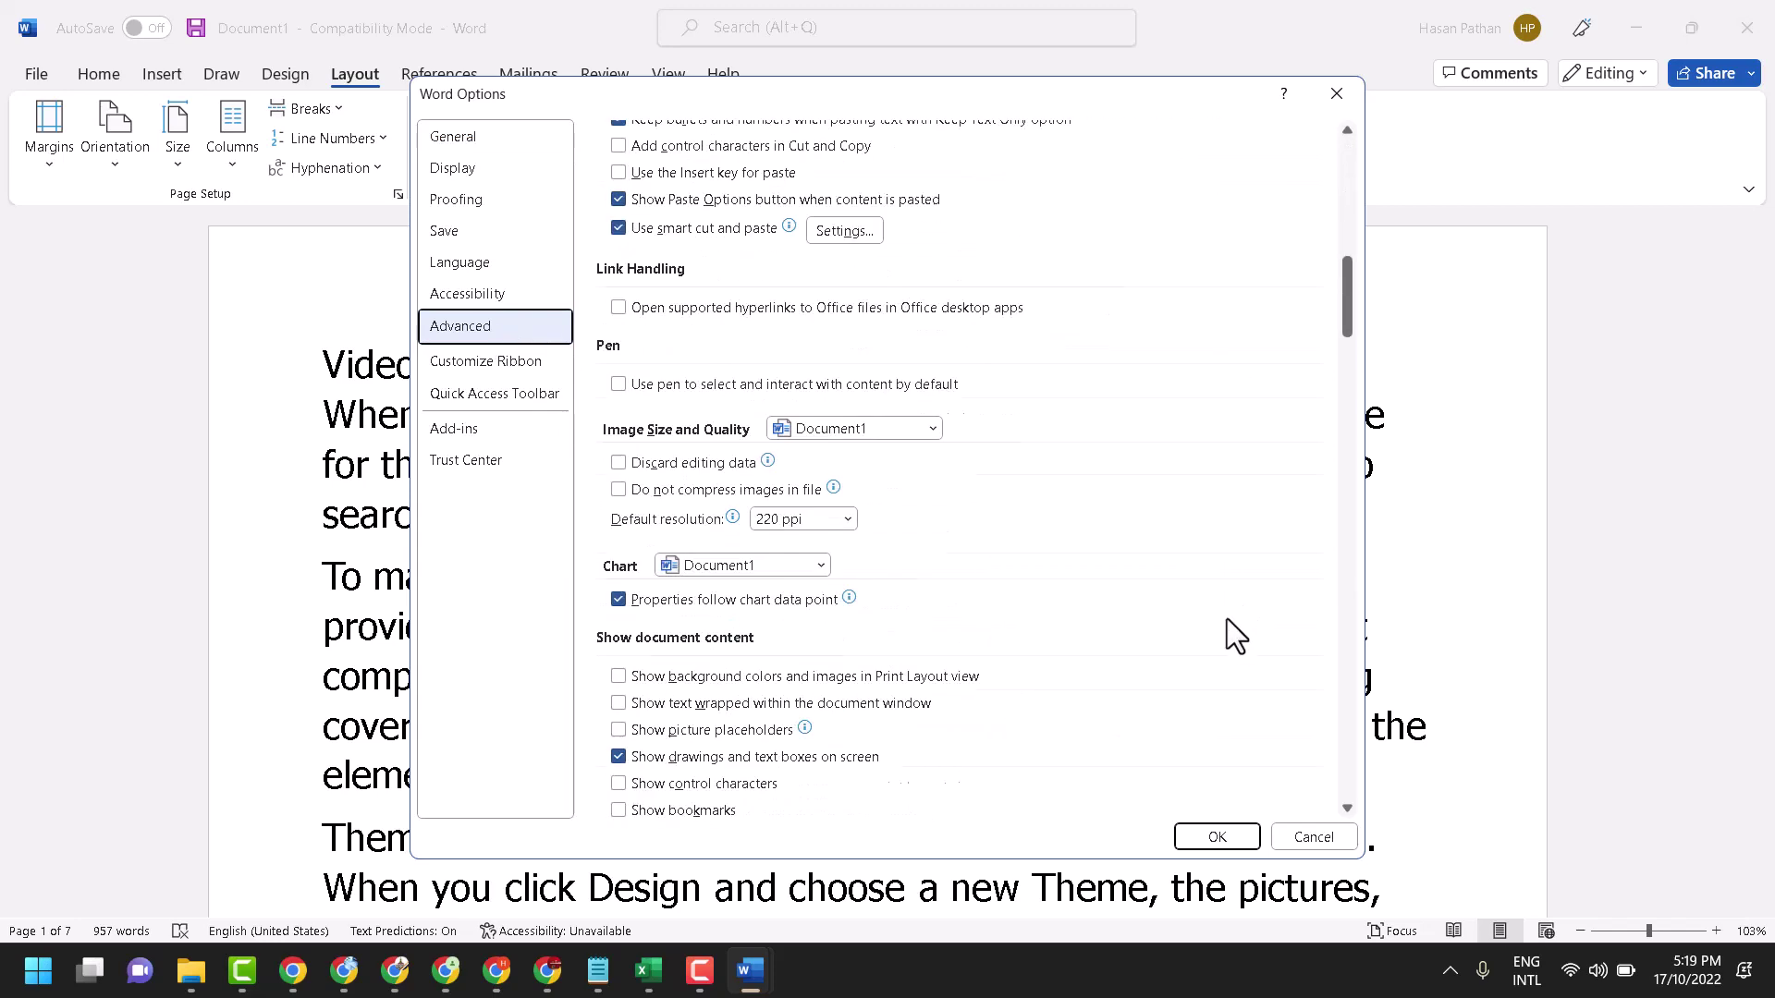
{"action": "scroll", "coordinate": [1237, 633], "scroll_direction": "down", "scroll_amount": 3}
{"action": "scroll", "coordinate": [1236, 629], "scroll_direction": "down", "scroll_amount": 3}
{"action": "scroll", "coordinate": [1235, 629], "scroll_direction": "down", "scroll_amount": 3}
{"action": "scroll", "coordinate": [1235, 629], "scroll_direction": "down", "scroll_amount": 3}
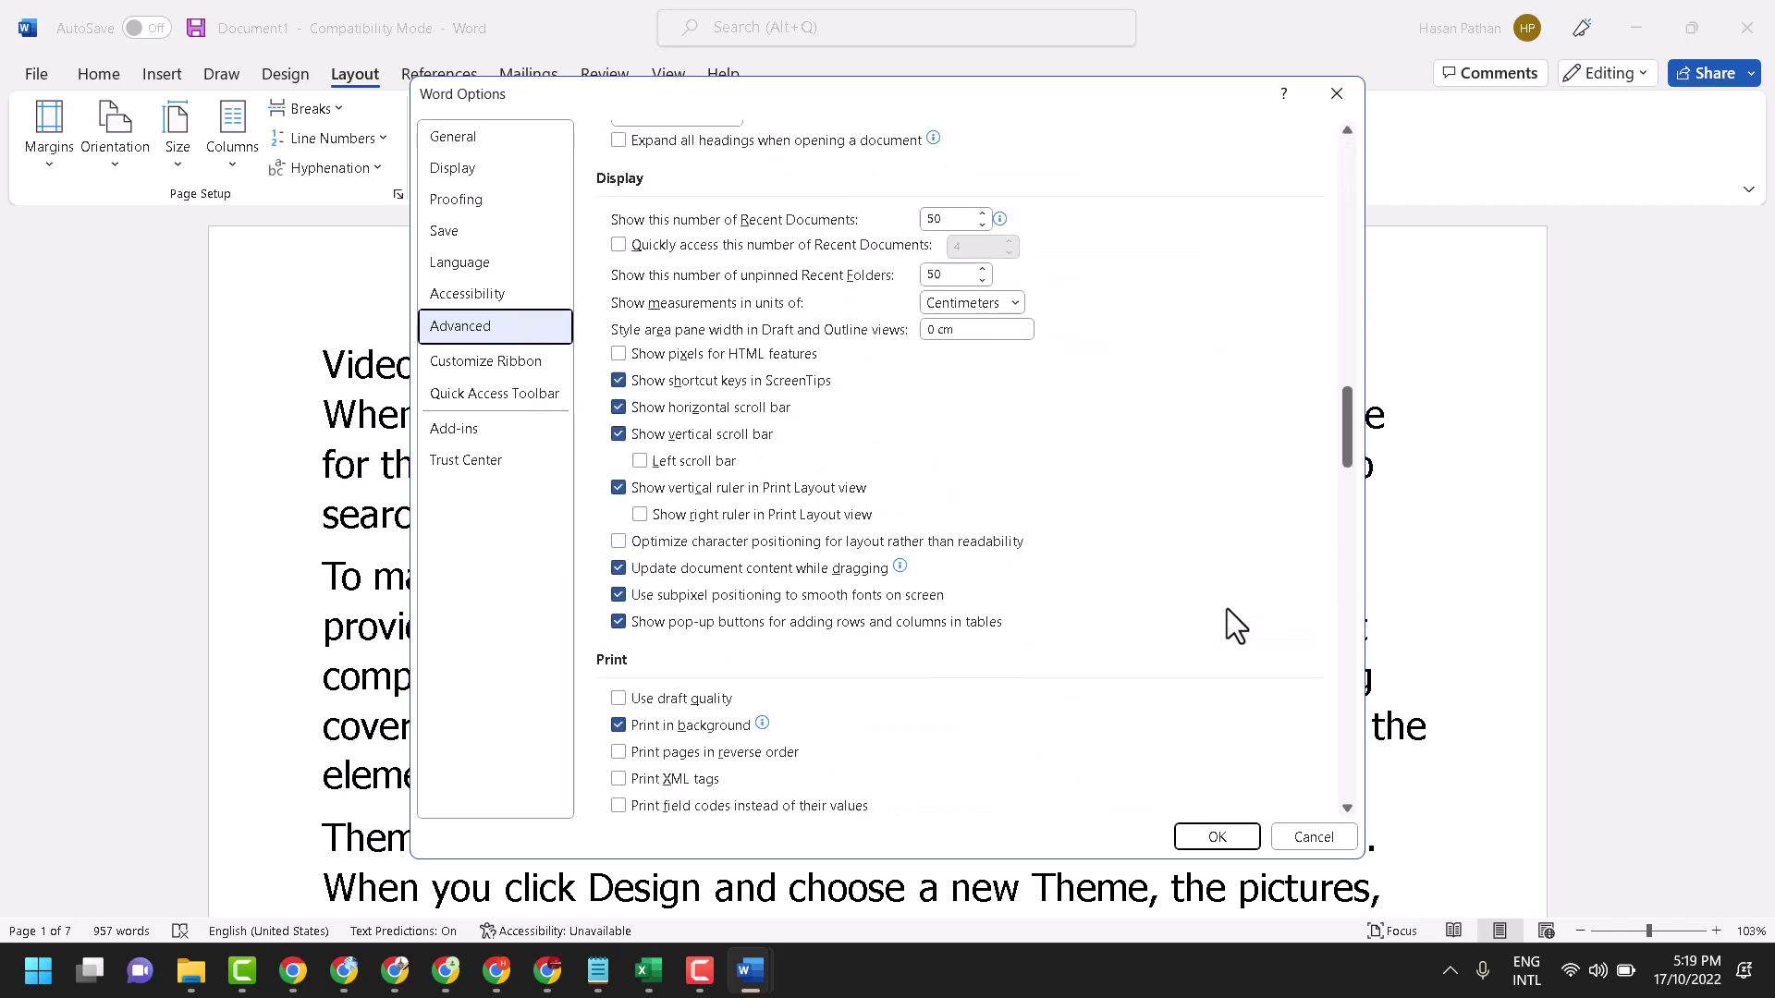
{"action": "scroll", "coordinate": [1235, 631], "scroll_direction": "down", "scroll_amount": 3}
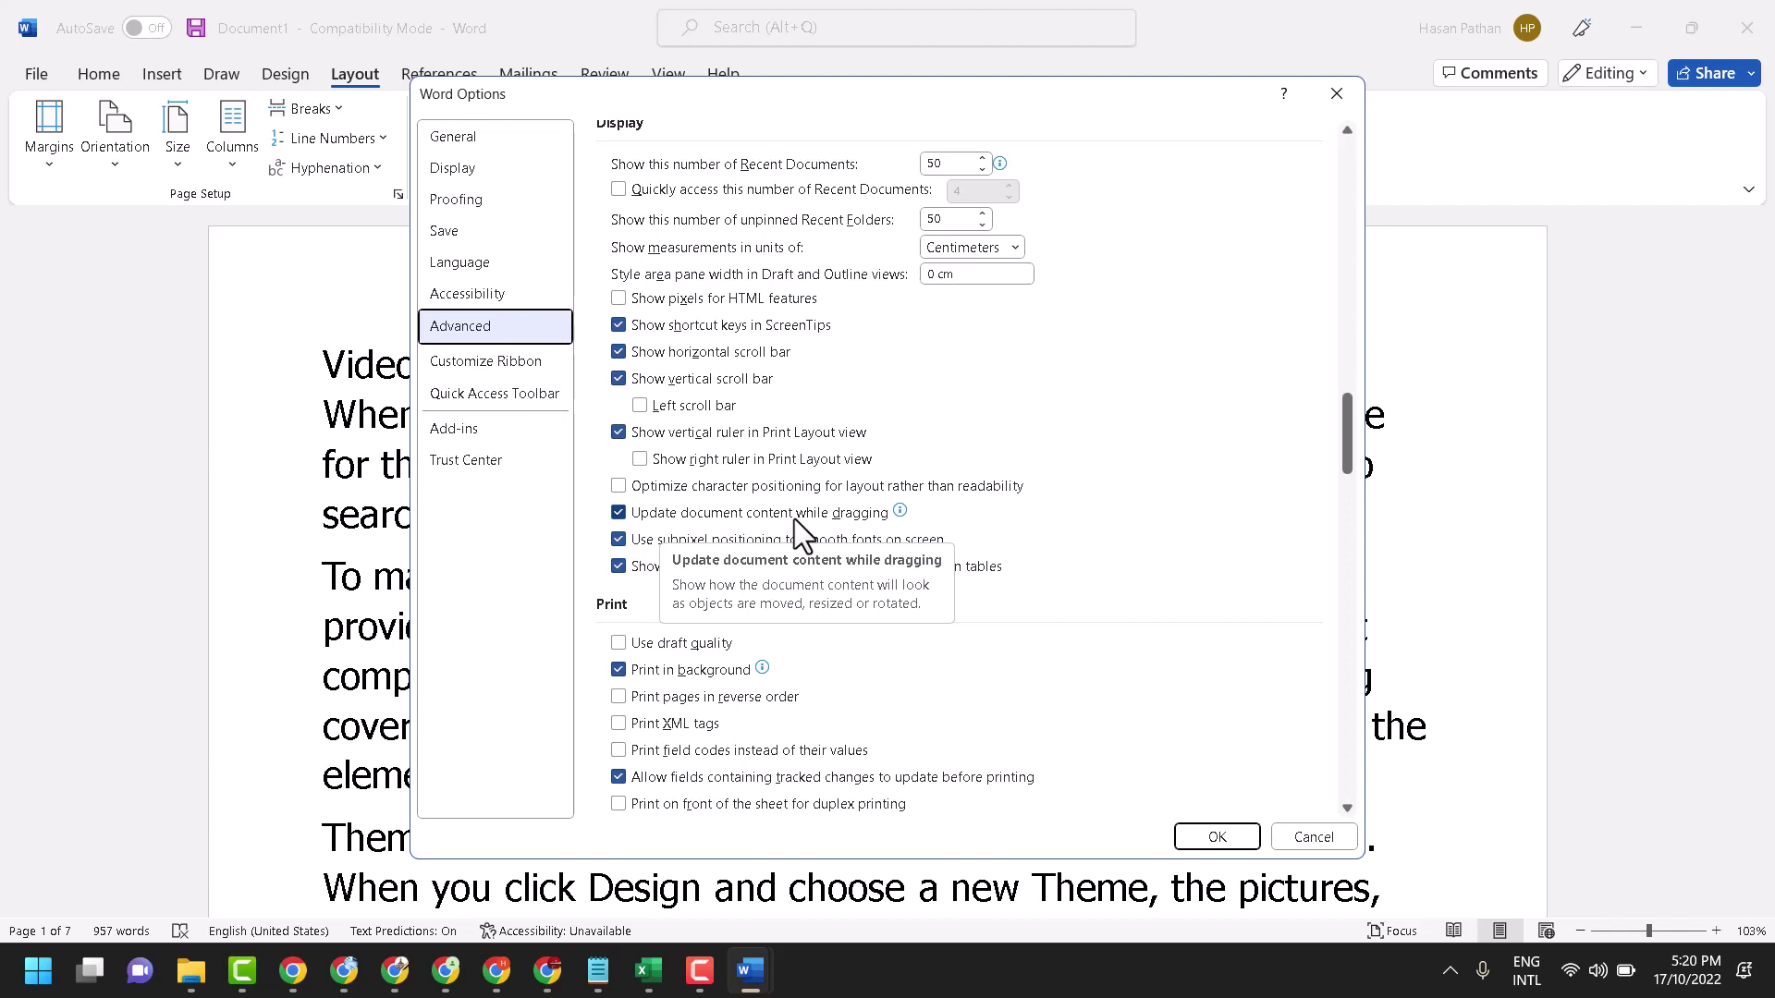
Uncheck 'Update document content while dragging' and subpixel font positioning, then confirm with OK
{"action": "left_click", "coordinate": [619, 513]}
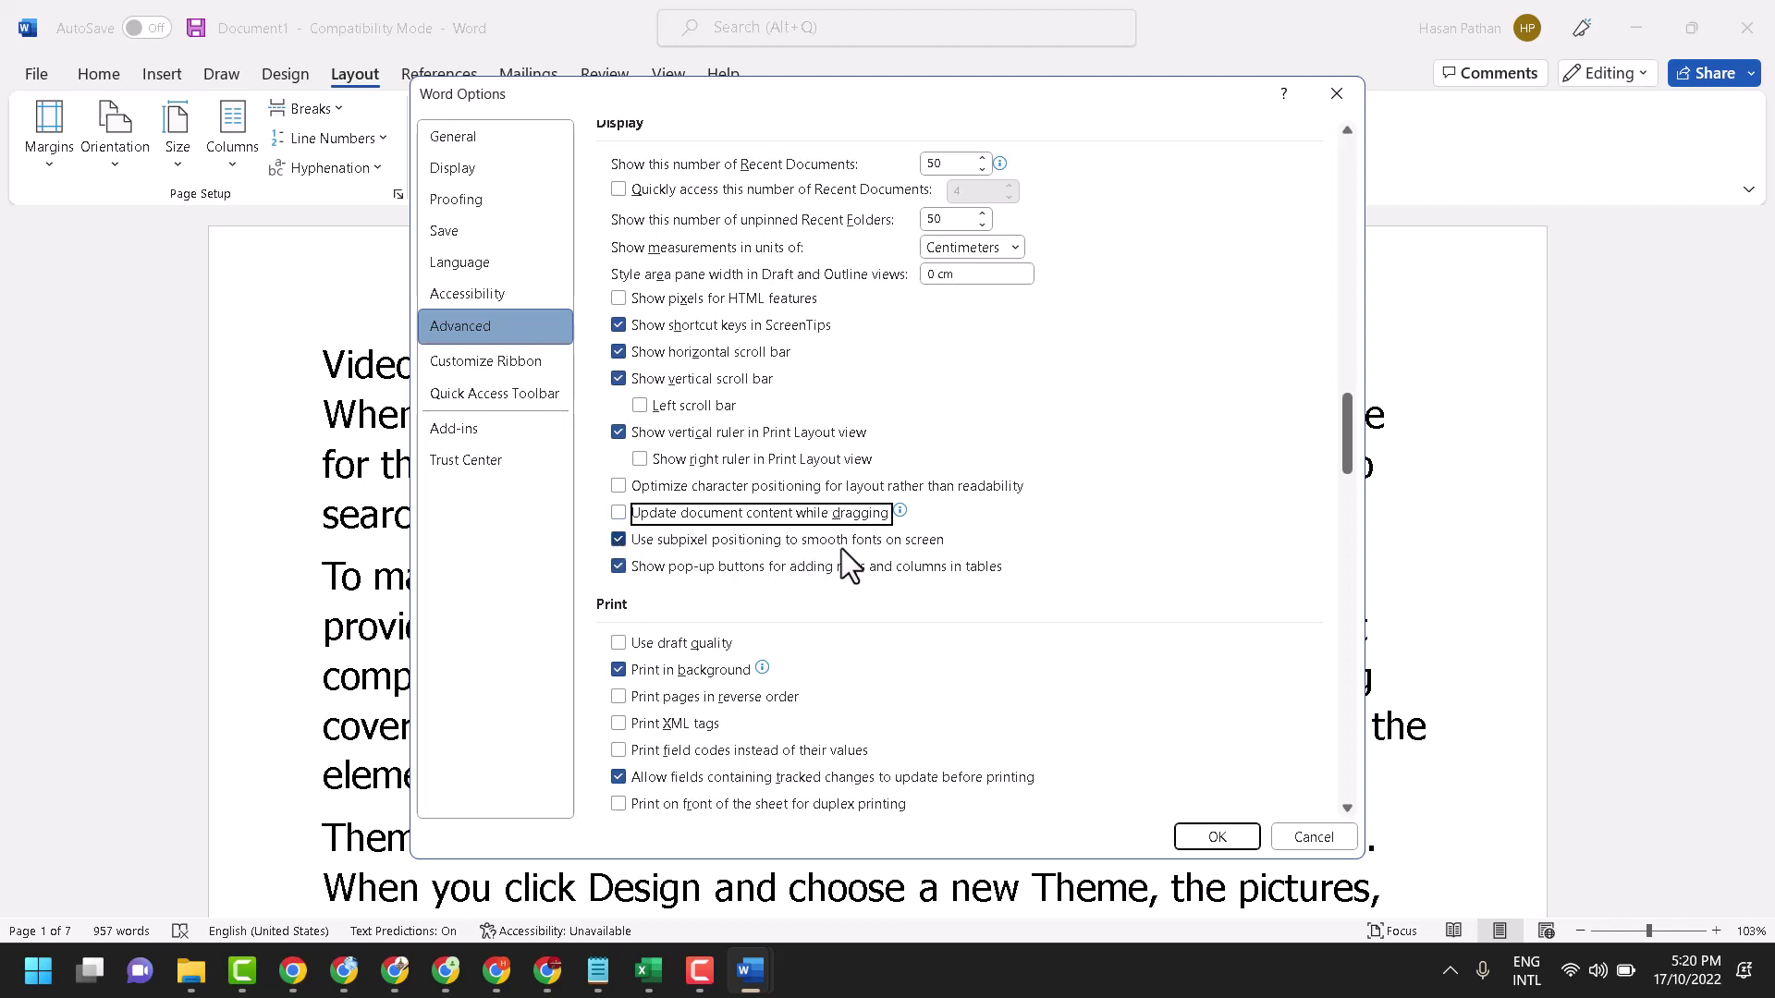
{"action": "left_click", "coordinate": [619, 540]}
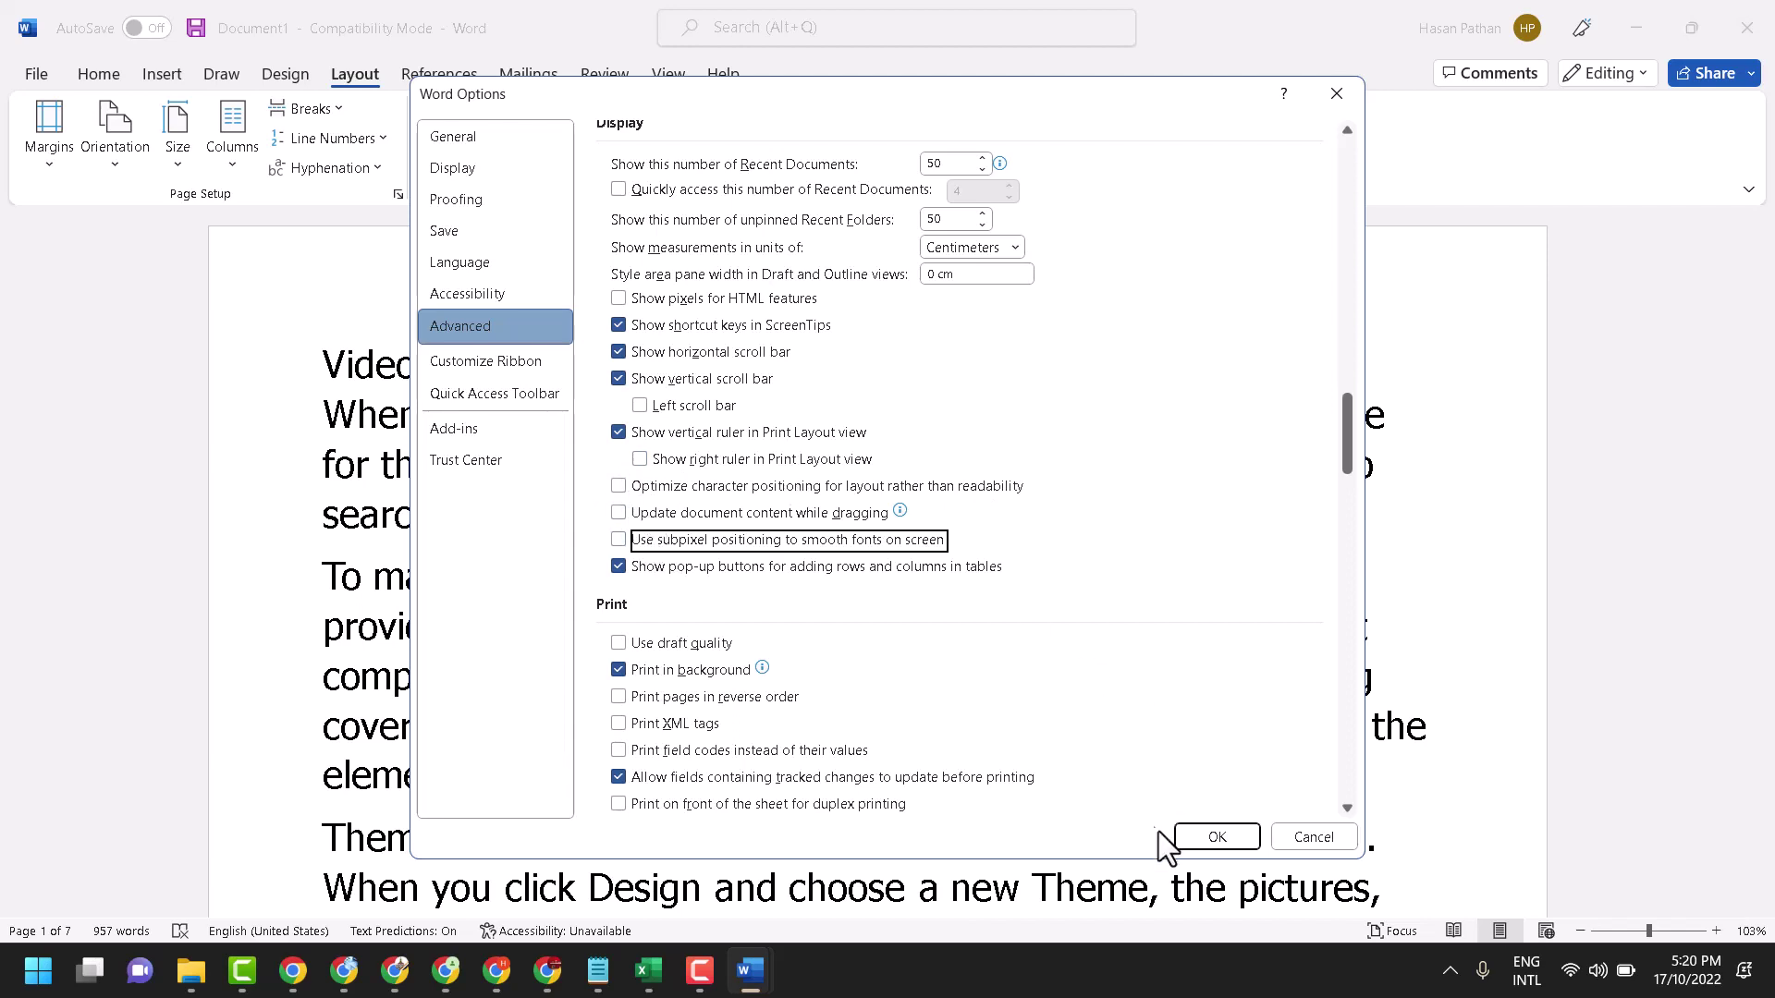
{"action": "left_click", "coordinate": [1203, 835]}
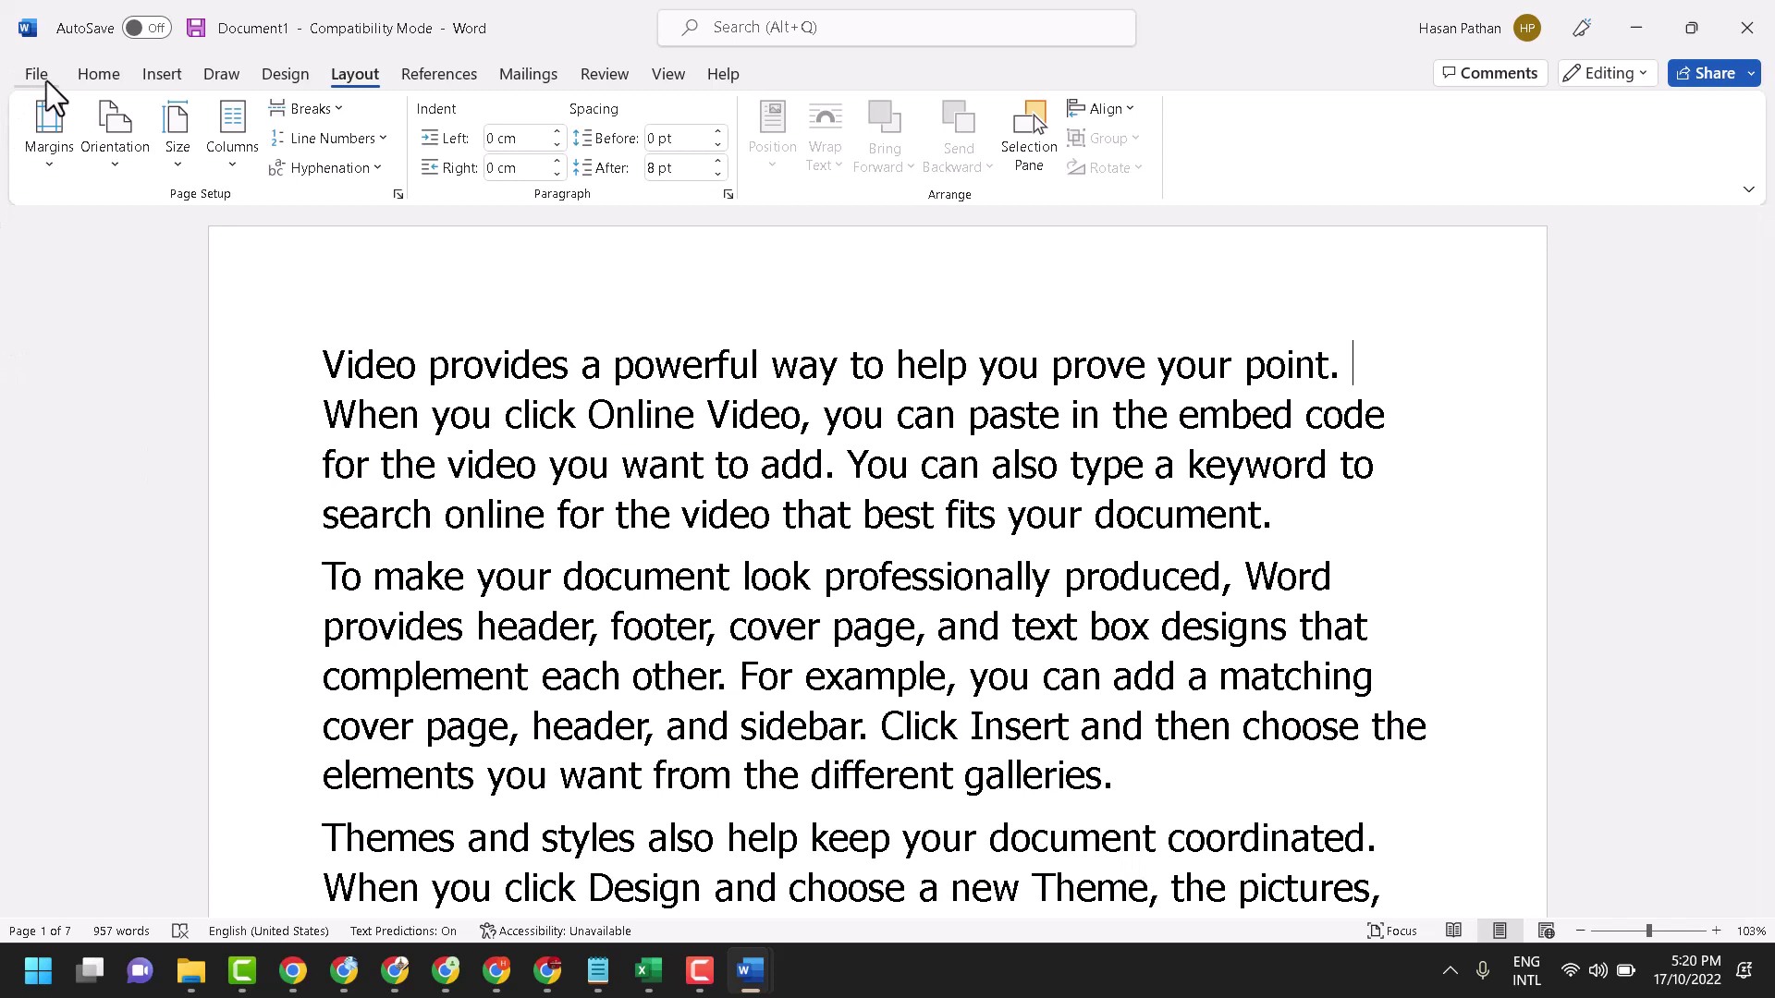
Go to the Add-ins page of Word Options and expand the Manage list
{"action": "left_click", "coordinate": [41, 76]}
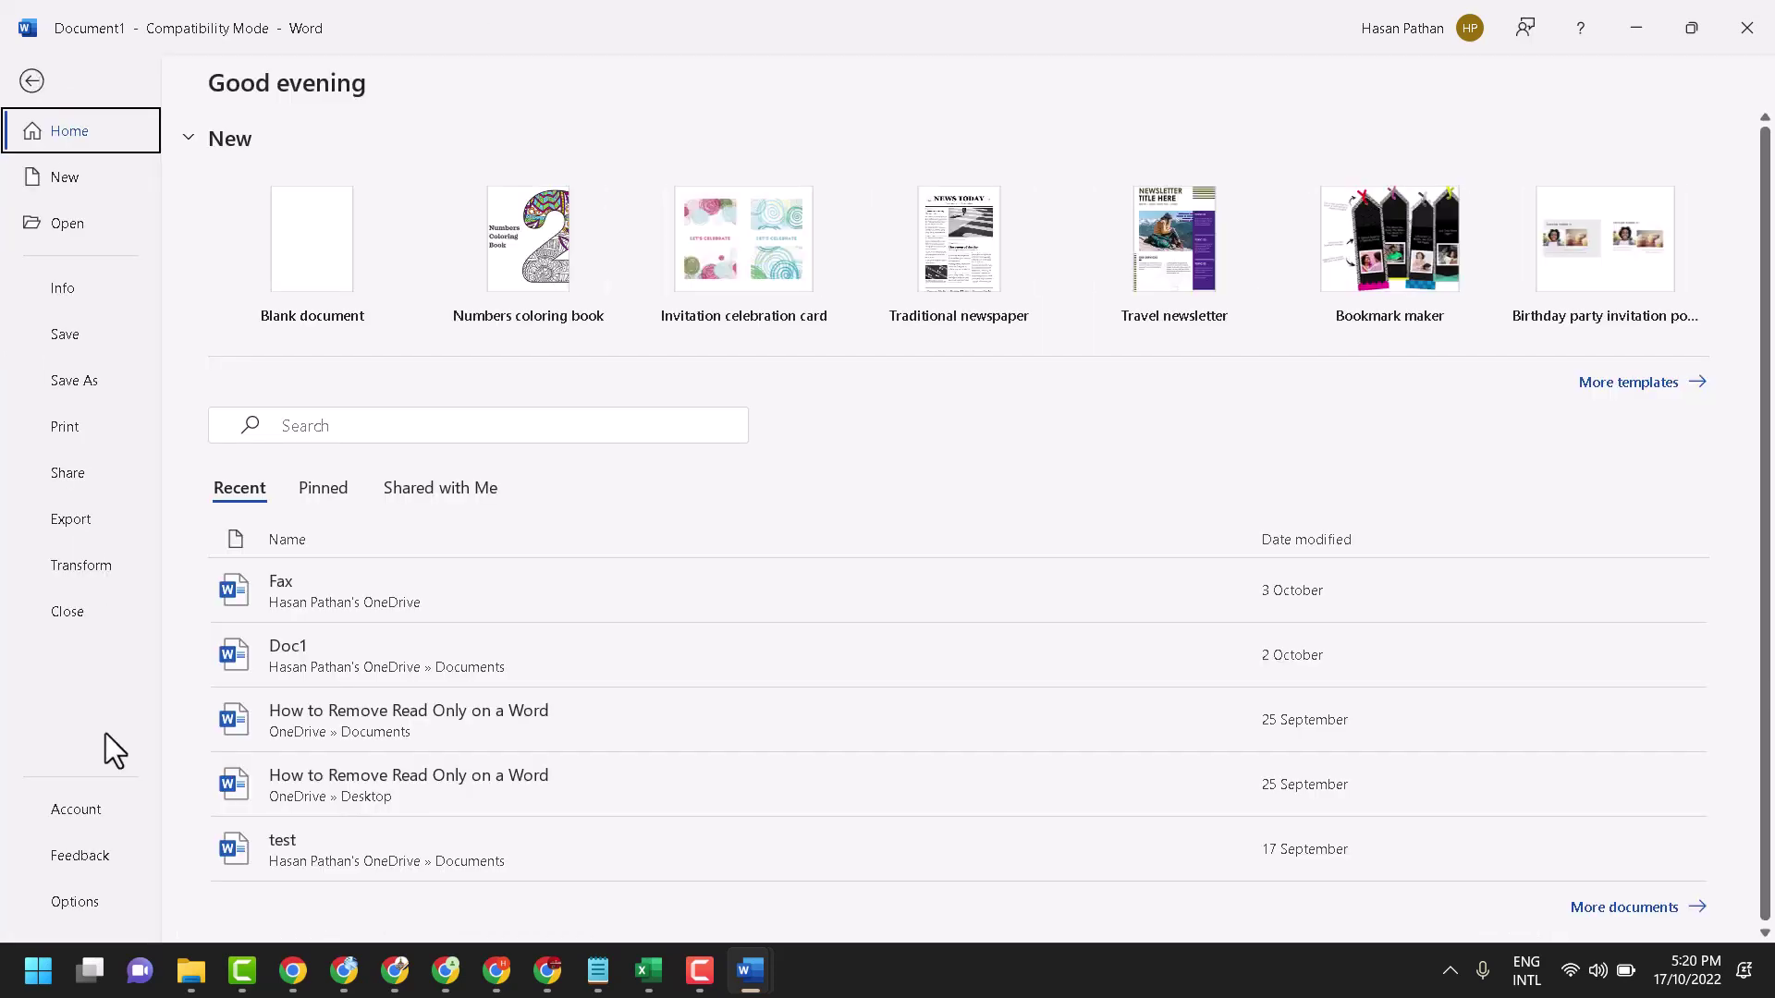
{"action": "left_click", "coordinate": [75, 902]}
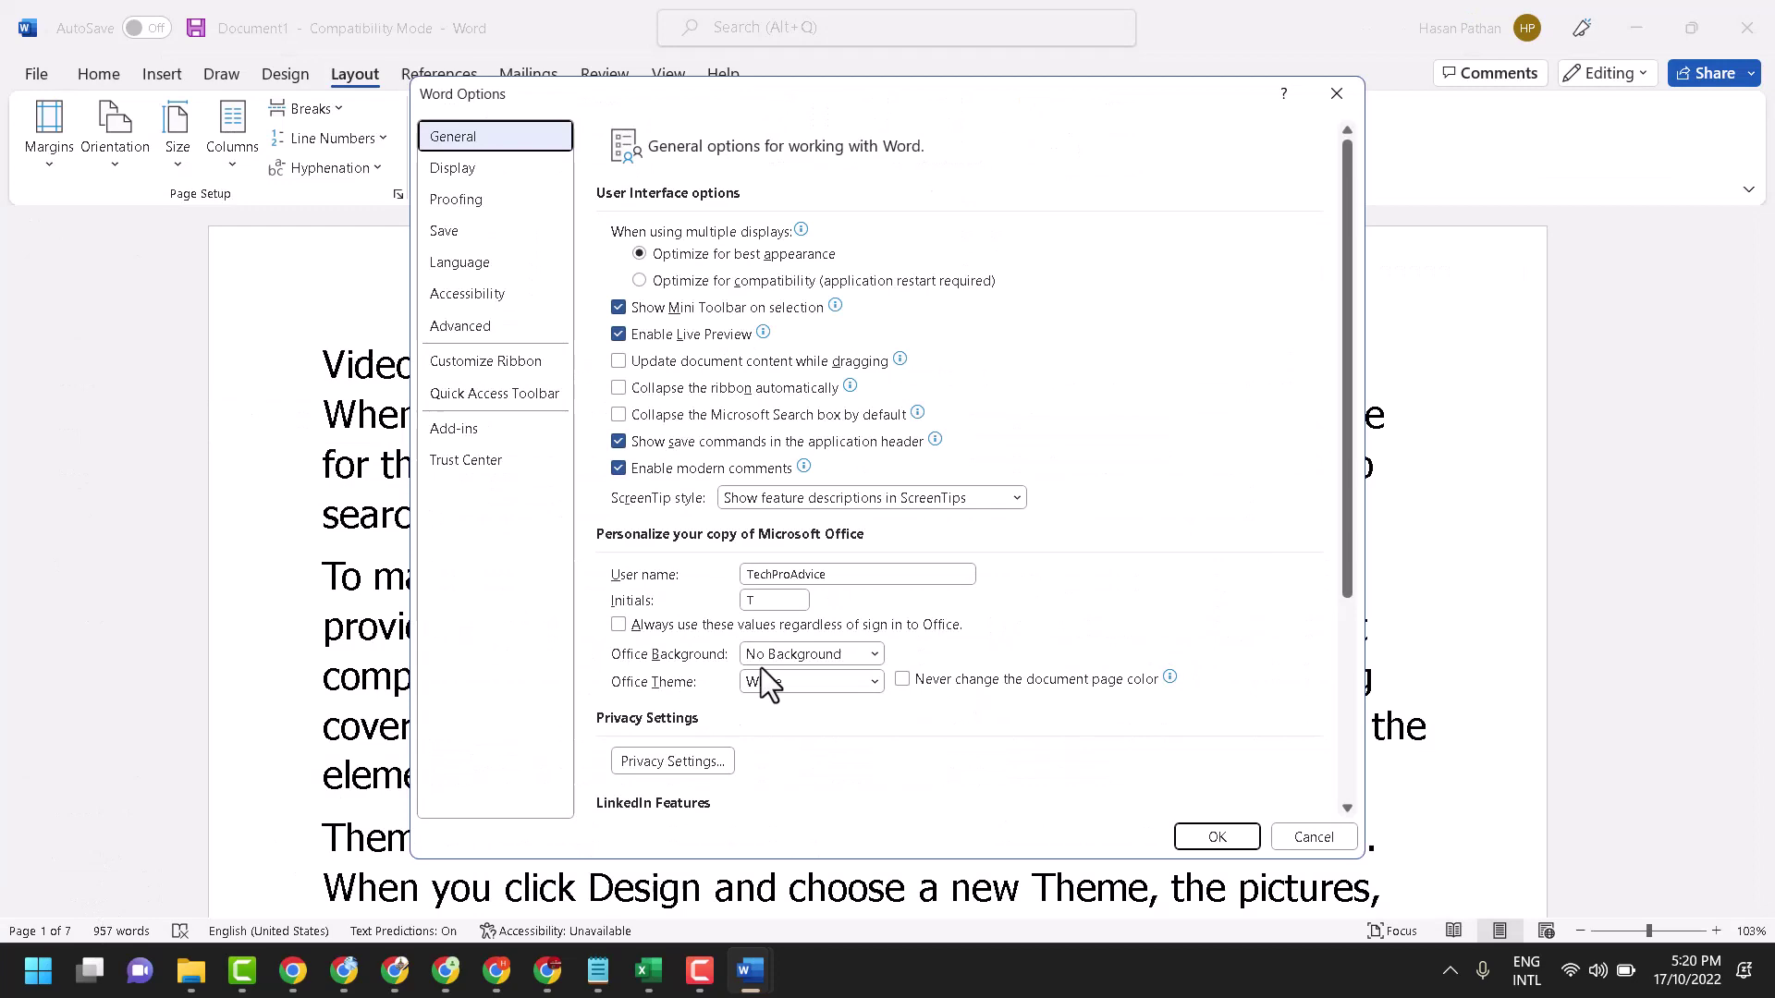
{"action": "left_click", "coordinate": [477, 435]}
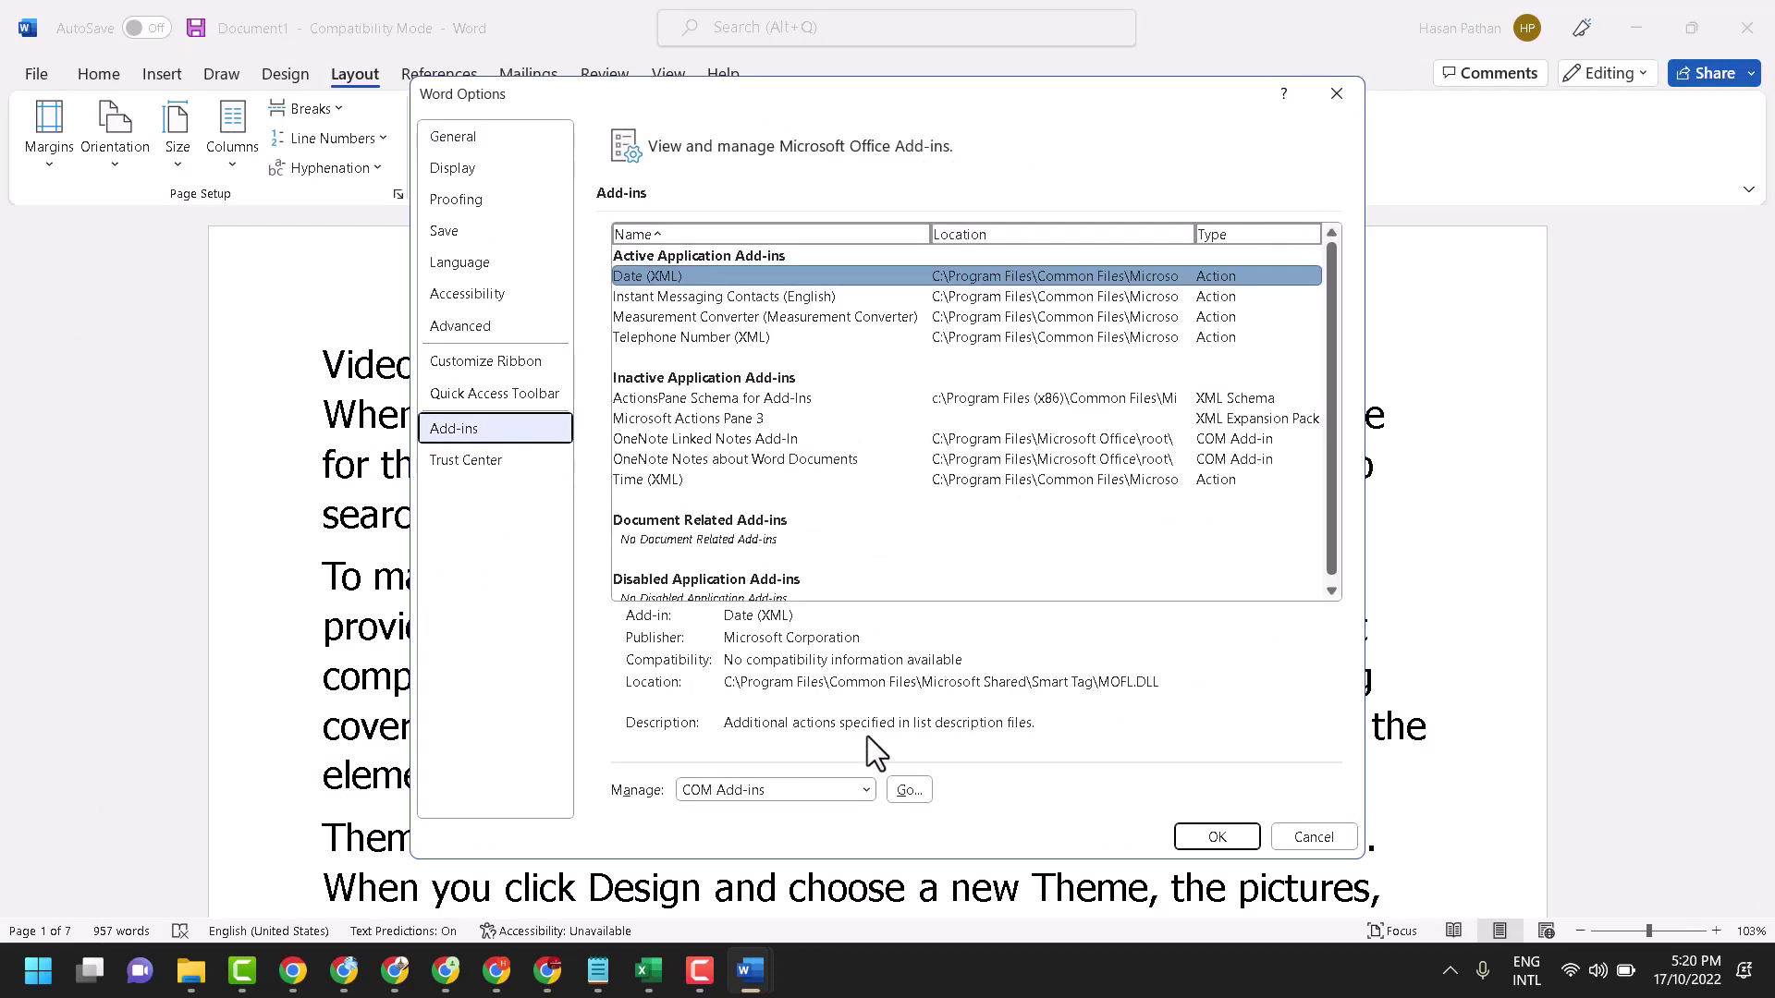
{"action": "left_click", "coordinate": [845, 794]}
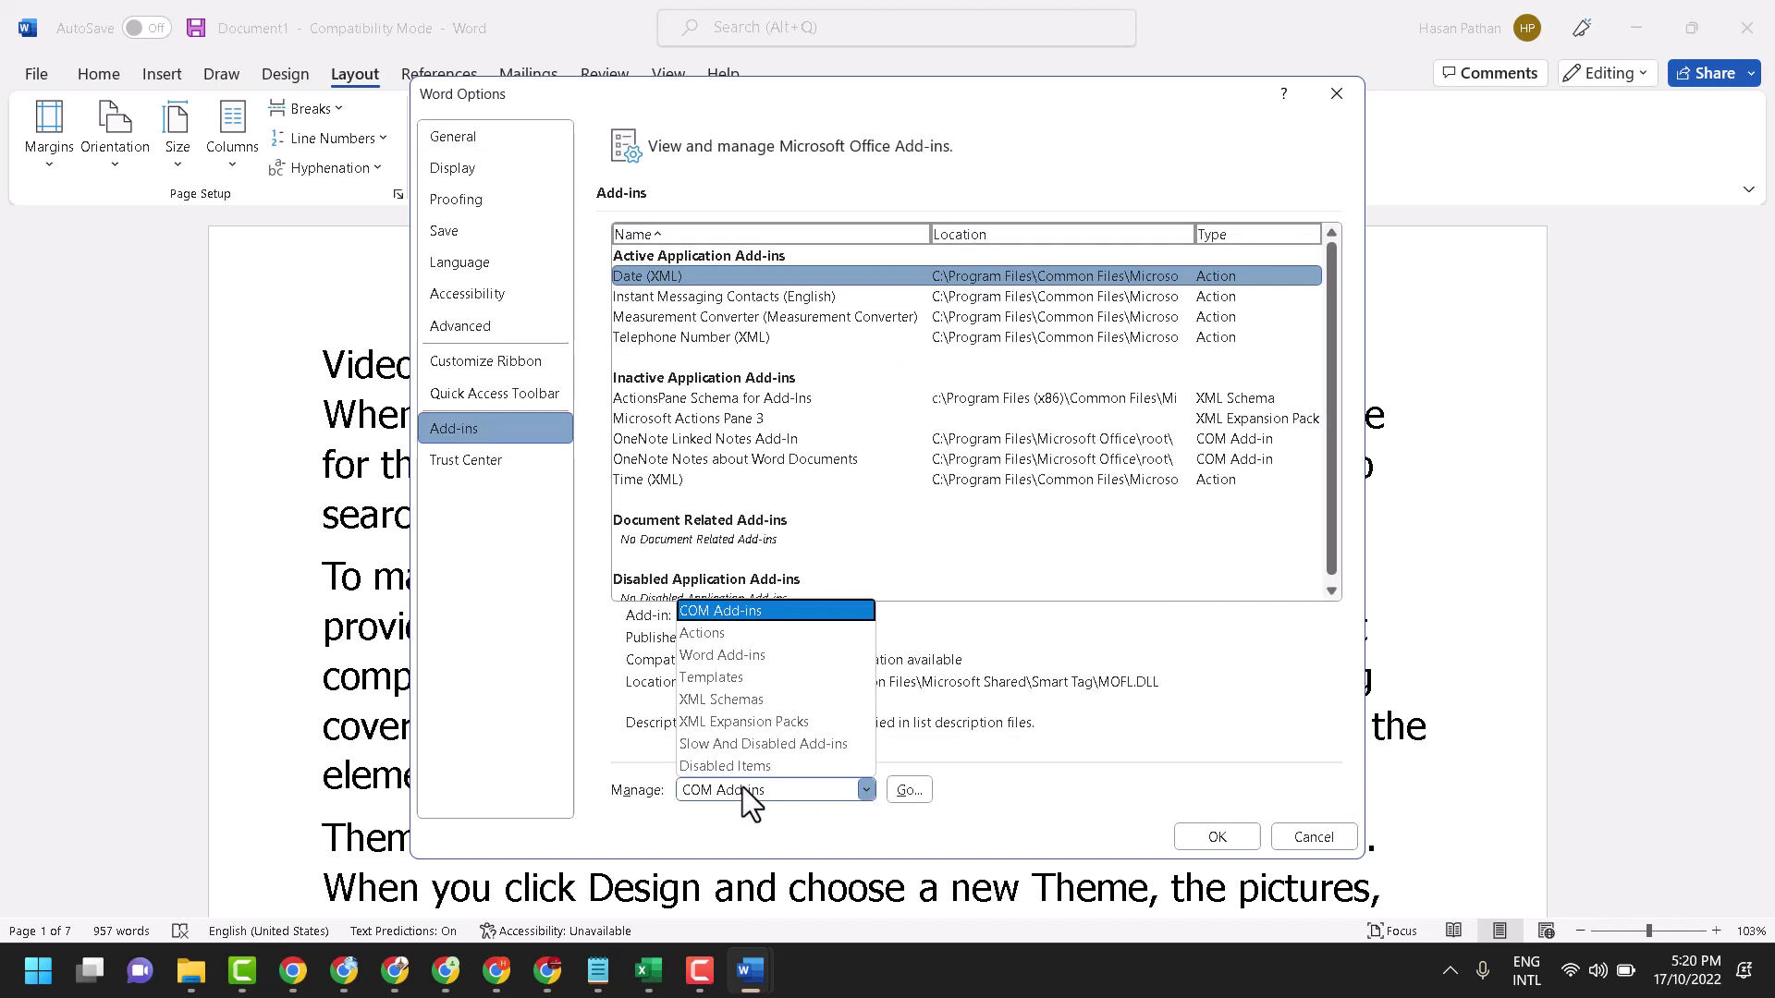
Open the COM Add-ins dialog and confirm both OneNote add-ins stay unchecked
{"action": "left_click", "coordinate": [906, 792]}
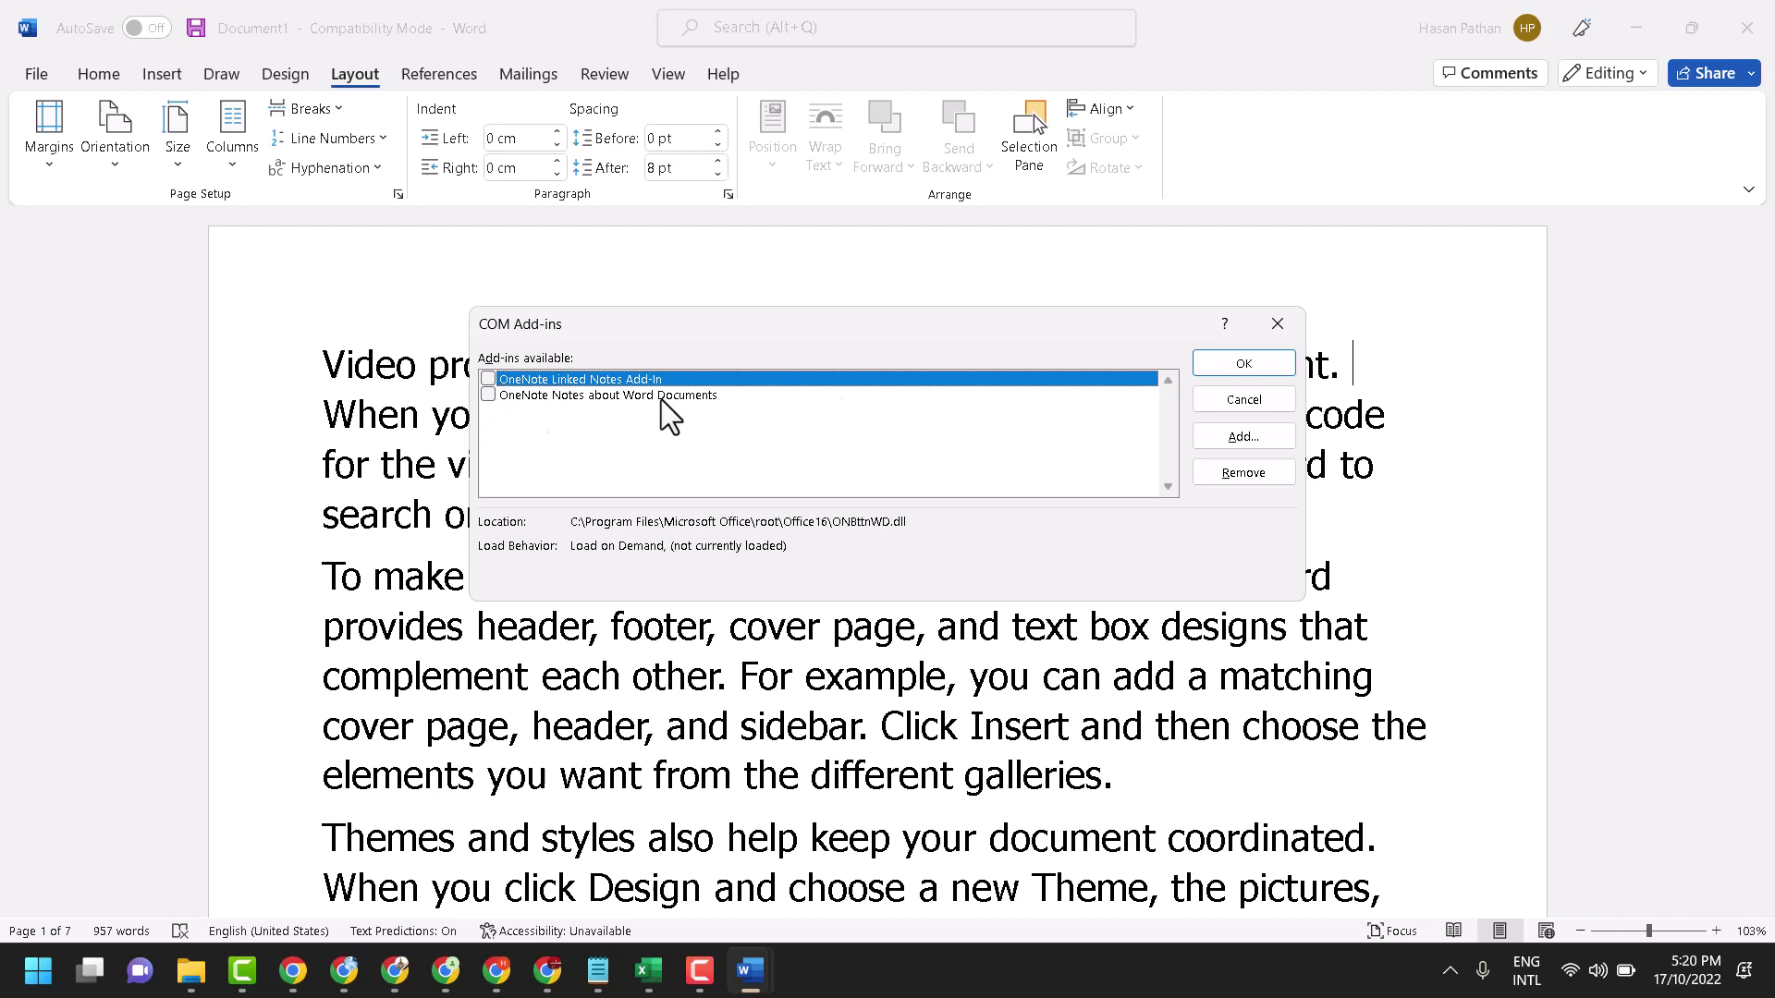
{"action": "left_click", "coordinate": [1243, 363]}
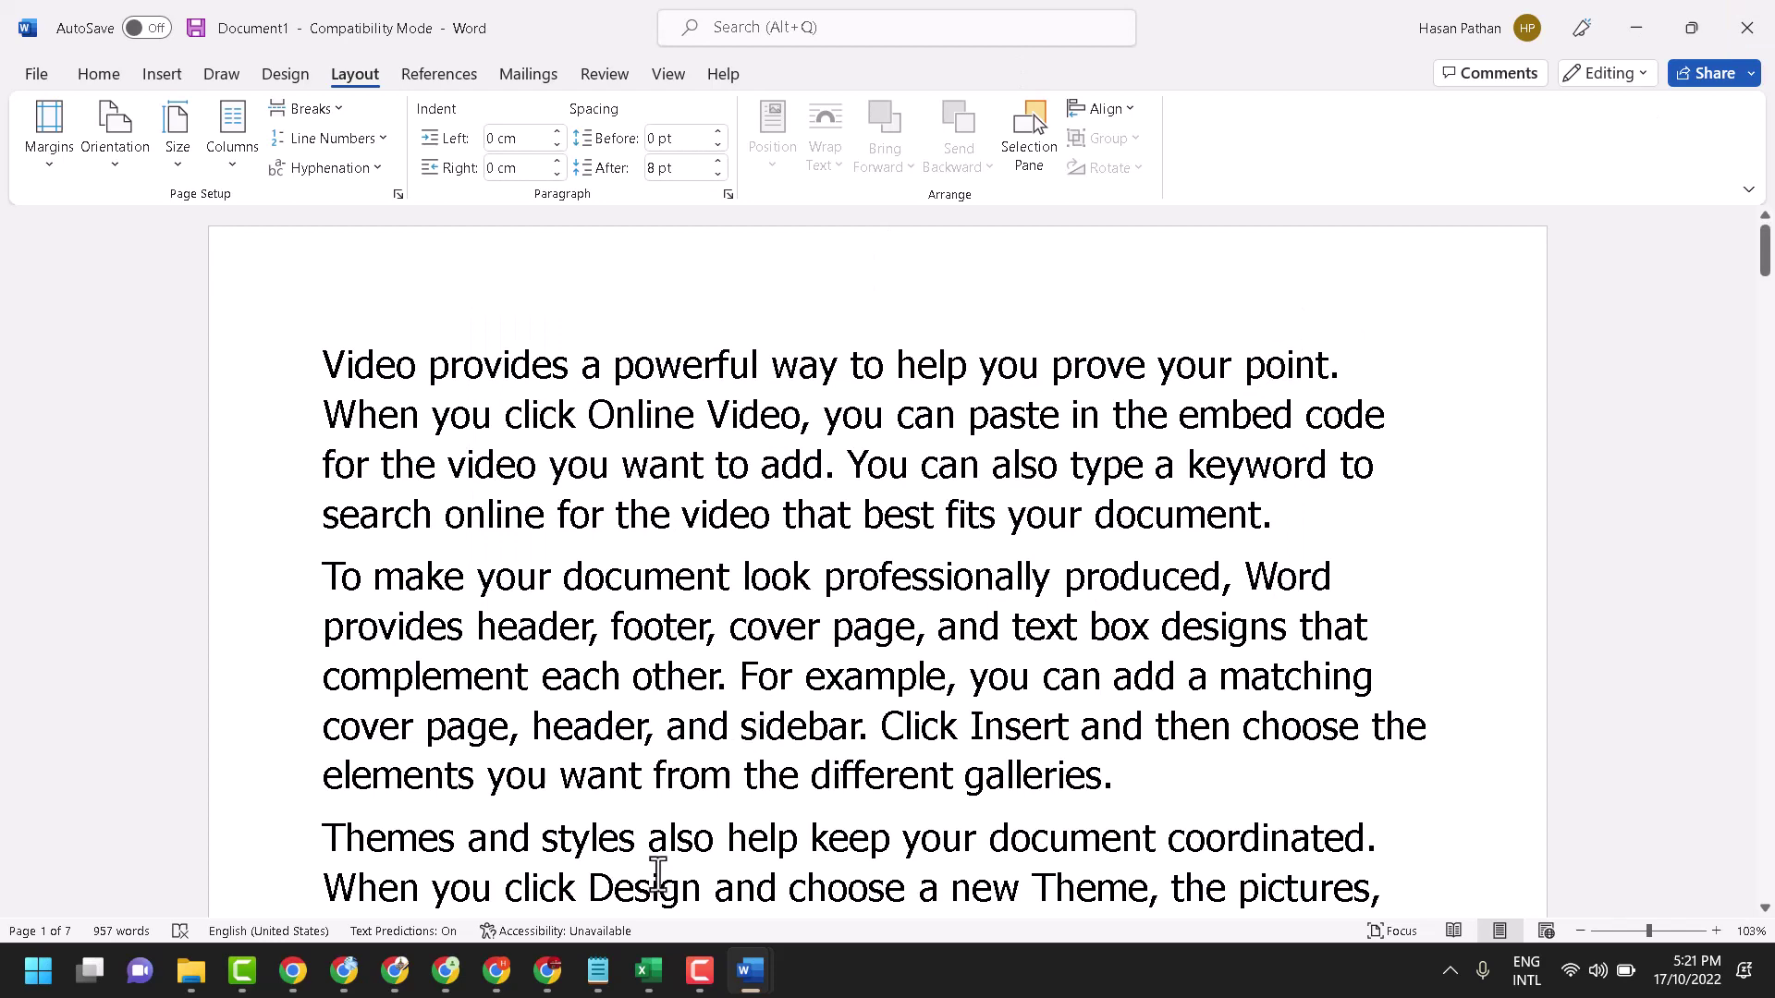
Bring the Notepad title card about fixing laggy Word scrolling to the front
{"action": "left_click", "coordinate": [599, 971]}
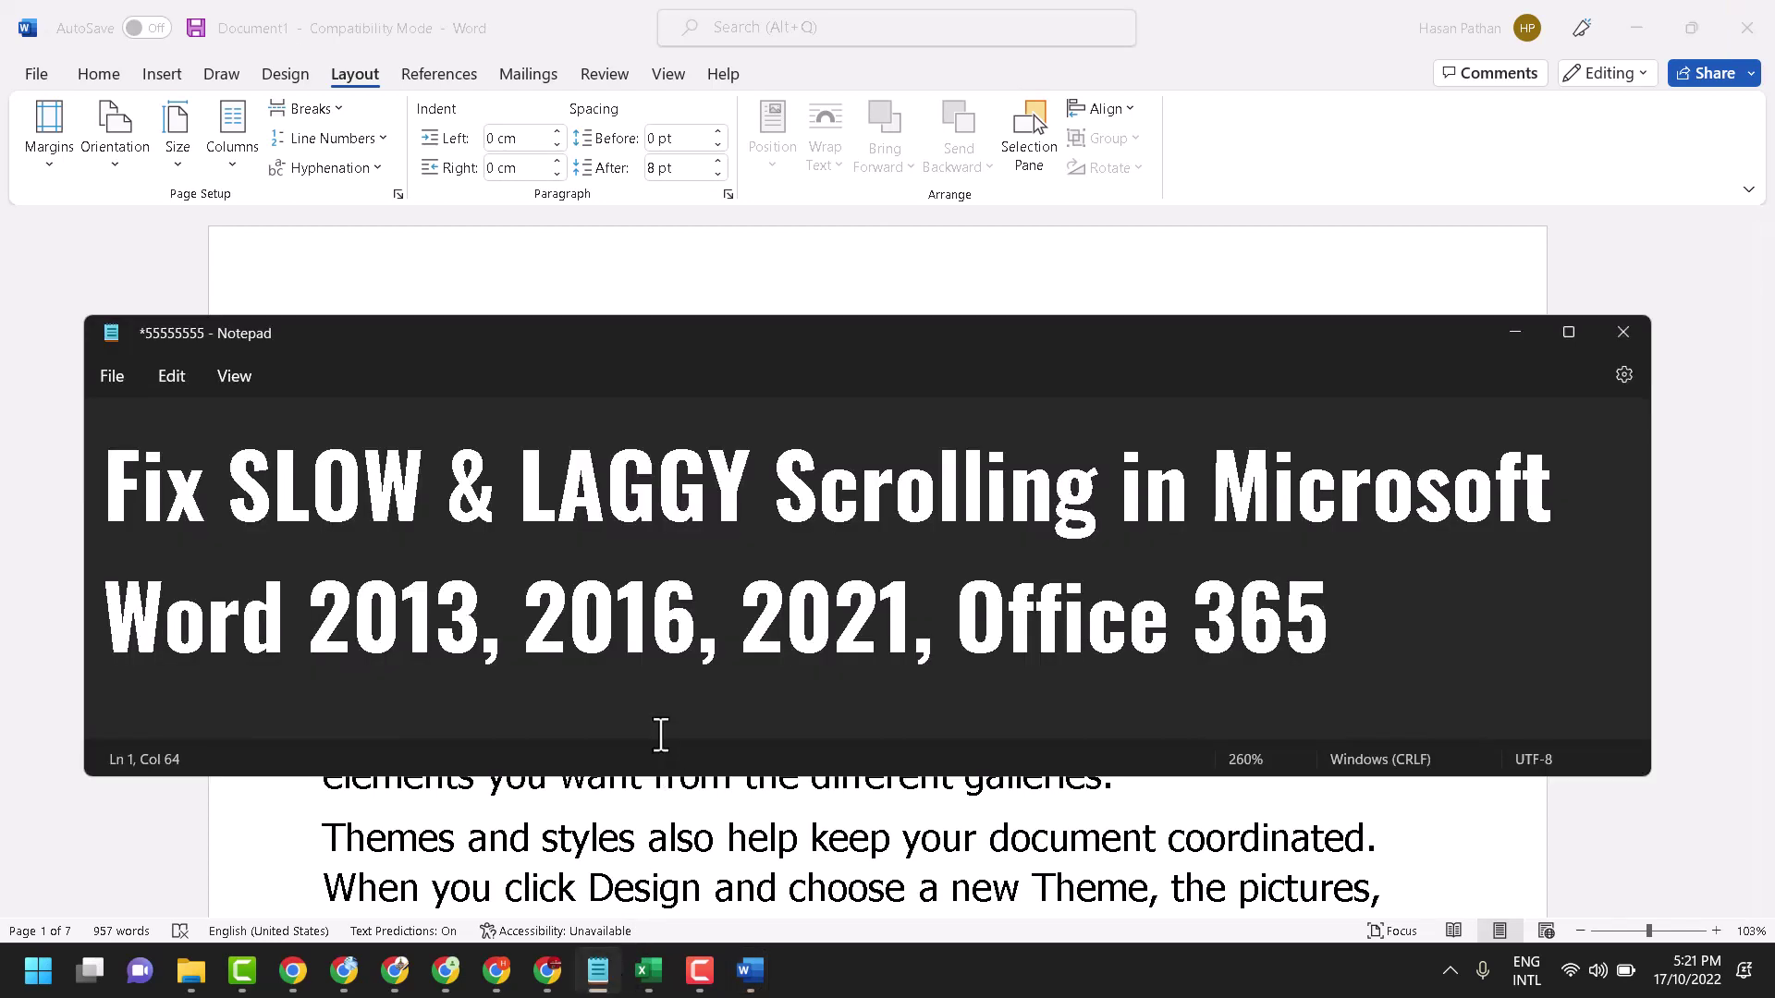